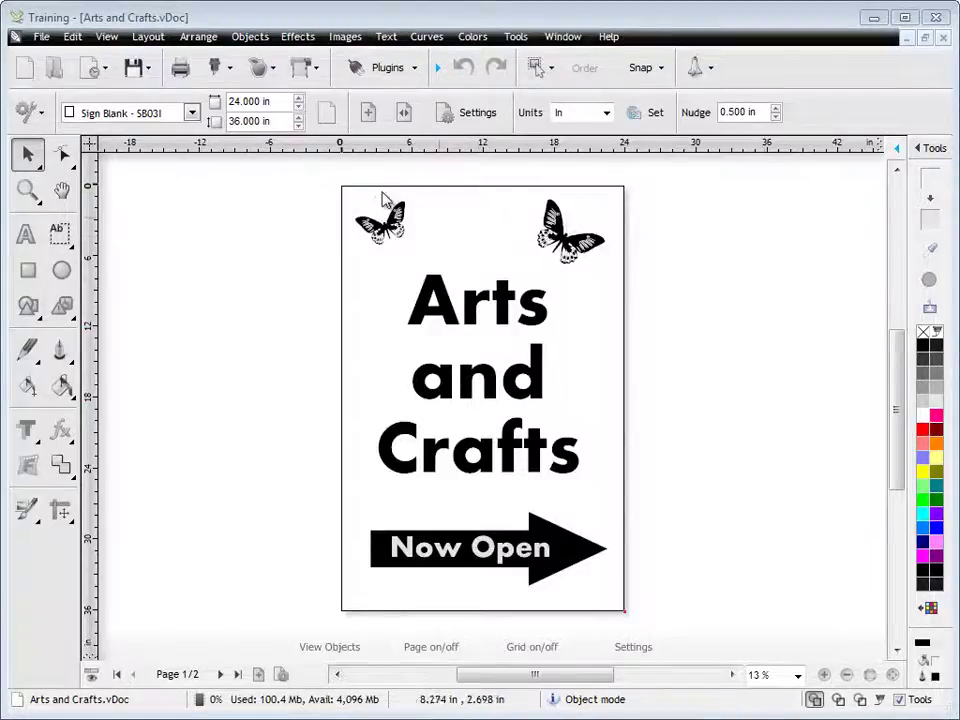
Step: Marquee-select all five objects on the black sign and open the cutter toolbar dropdown
left_click(229, 70)
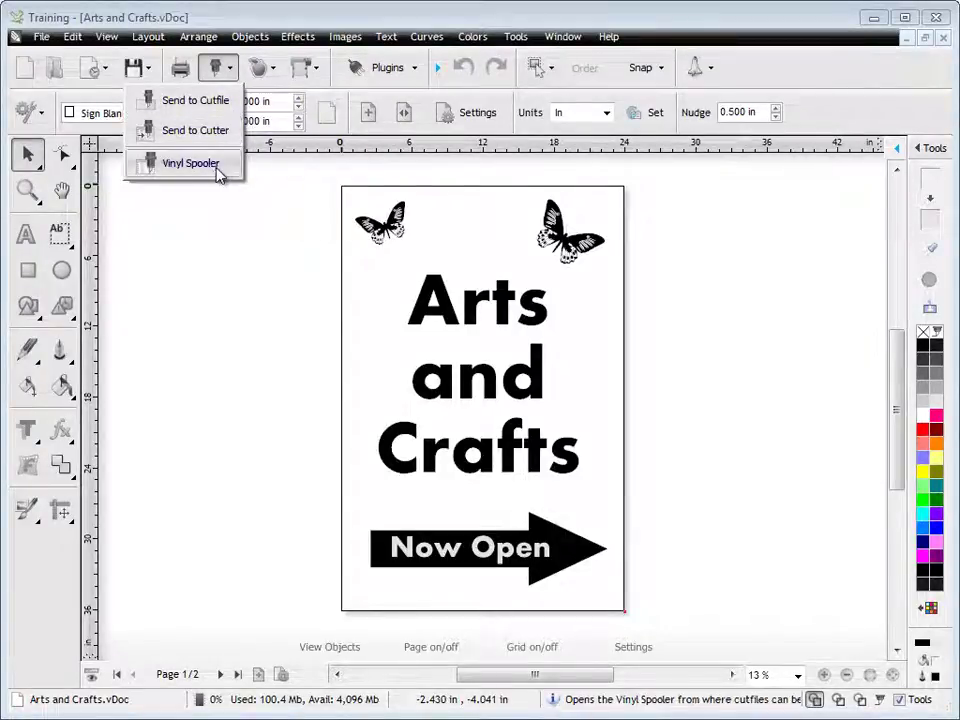
left_click(262, 240)
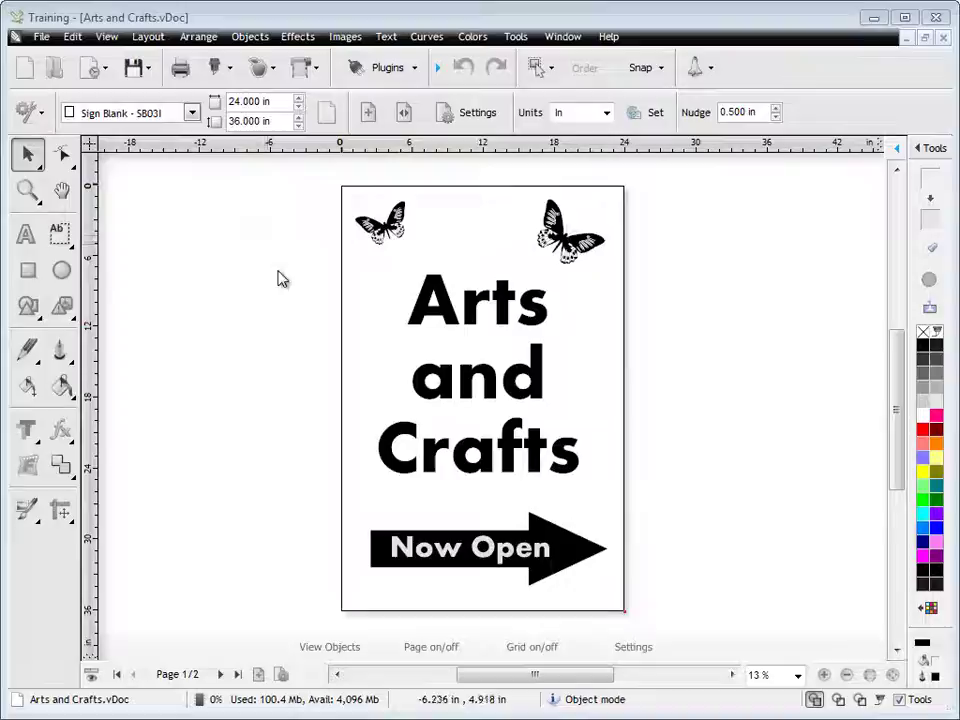
left_click_drag(330, 186, 669, 600)
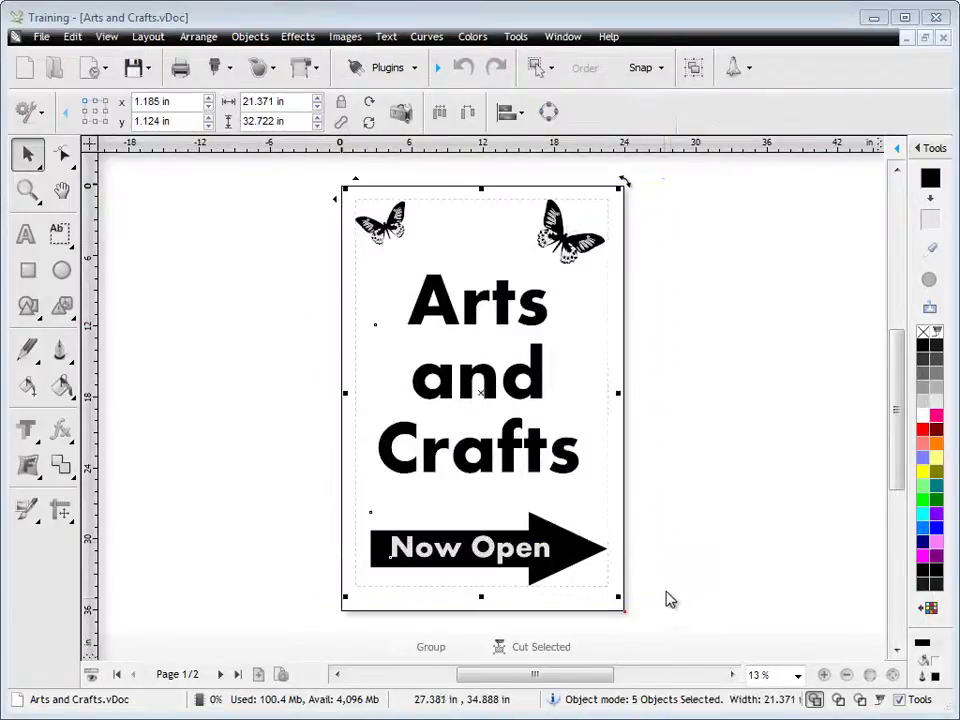
left_click(228, 68)
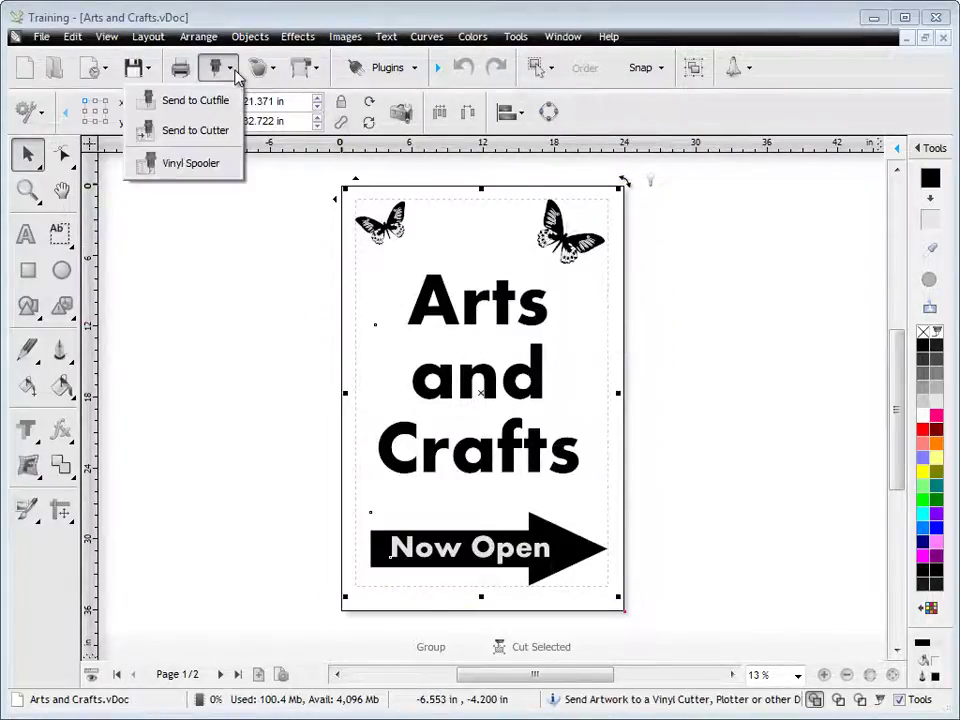
Step: Choose Send to Cutter and tick Rotate, Auto Speed-Weed and Easy-Lift Weed Marks
left_click(210, 135)
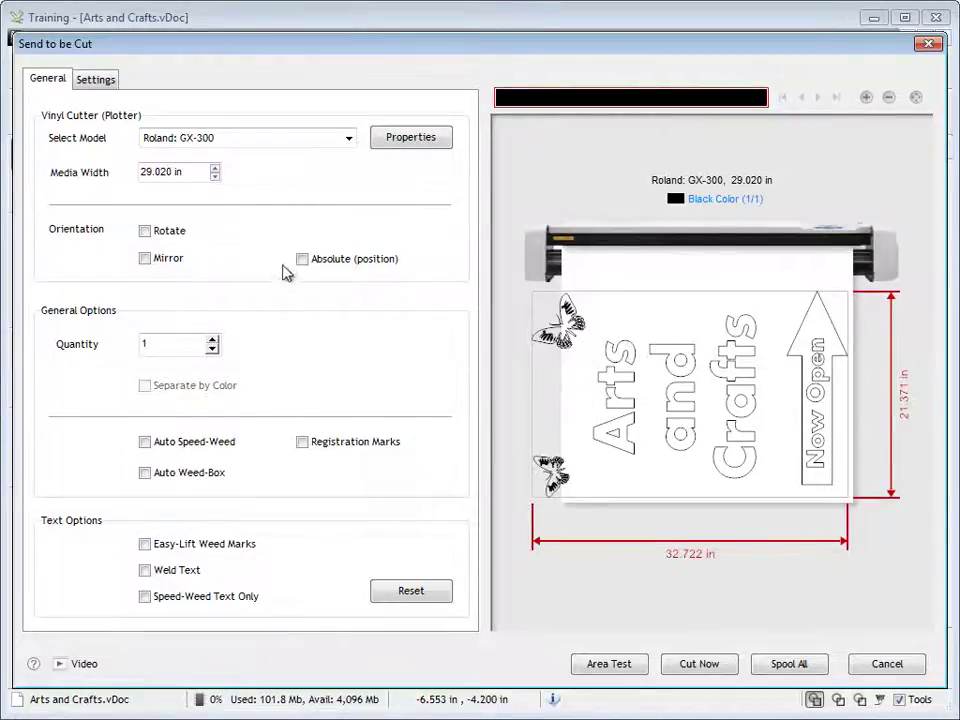
left_click(171, 236)
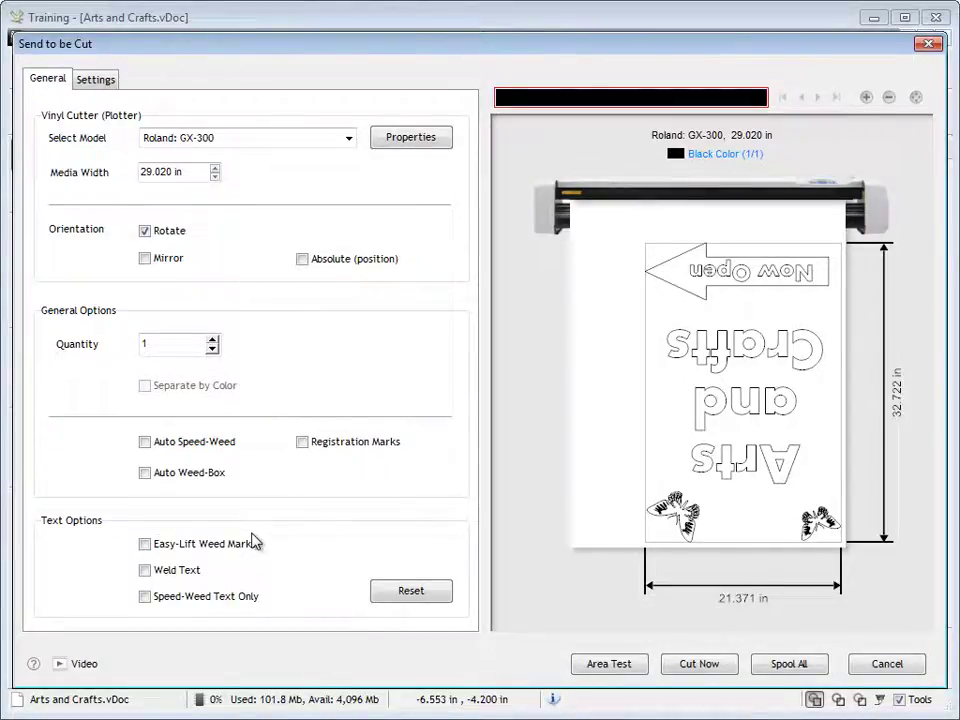
left_click(216, 444)
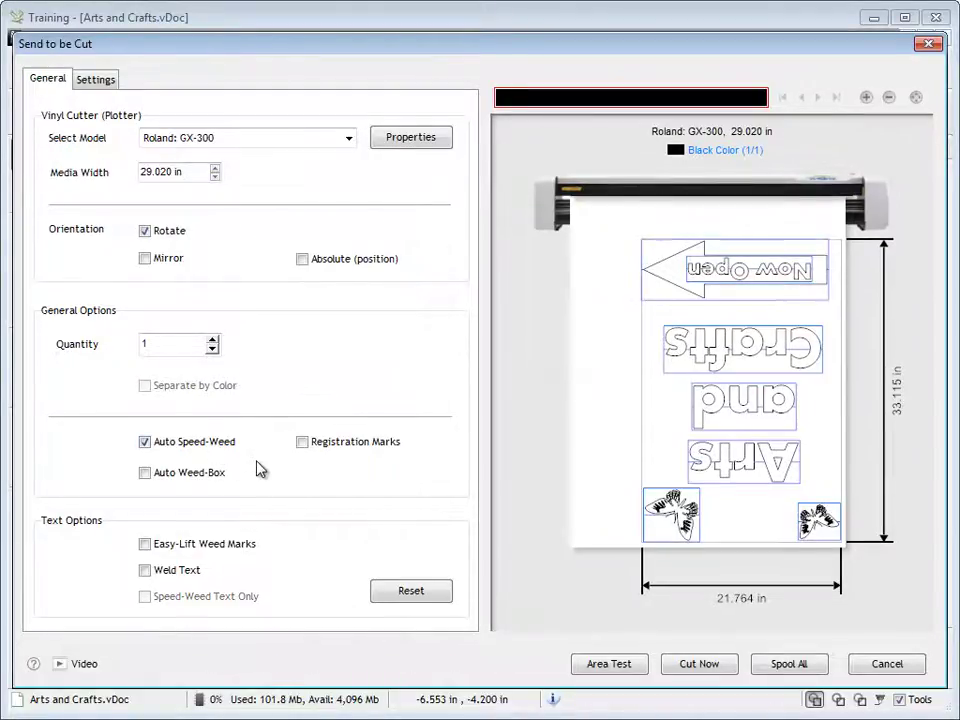
left_click(245, 545)
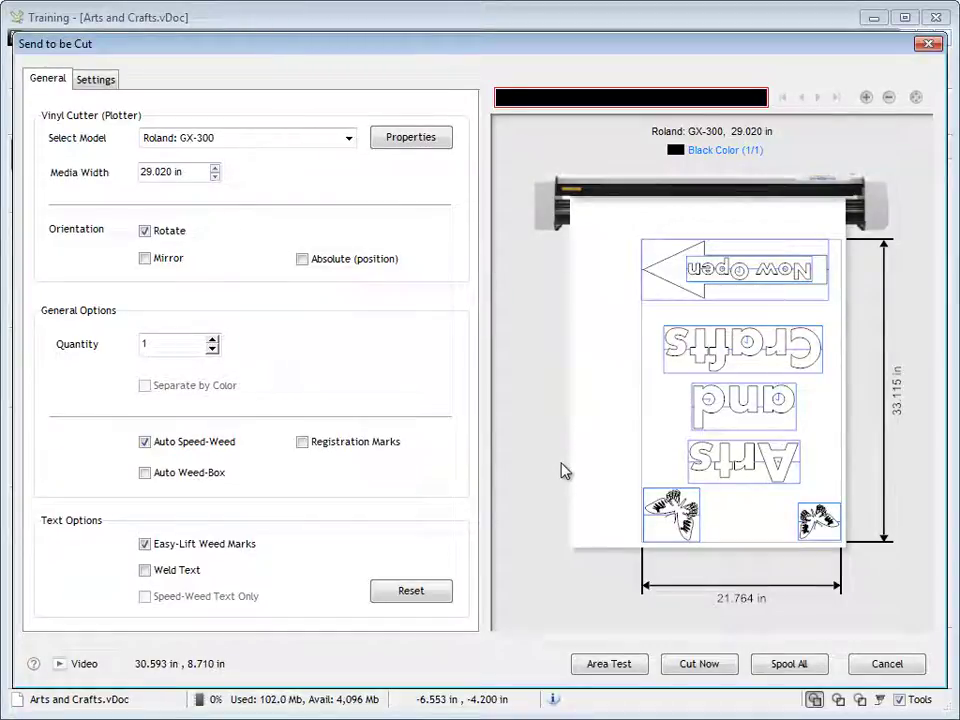
Step: Cut the black job with Cut Now, confirm Yes, close Vinyl Spooler and deselect
left_click(697, 664)
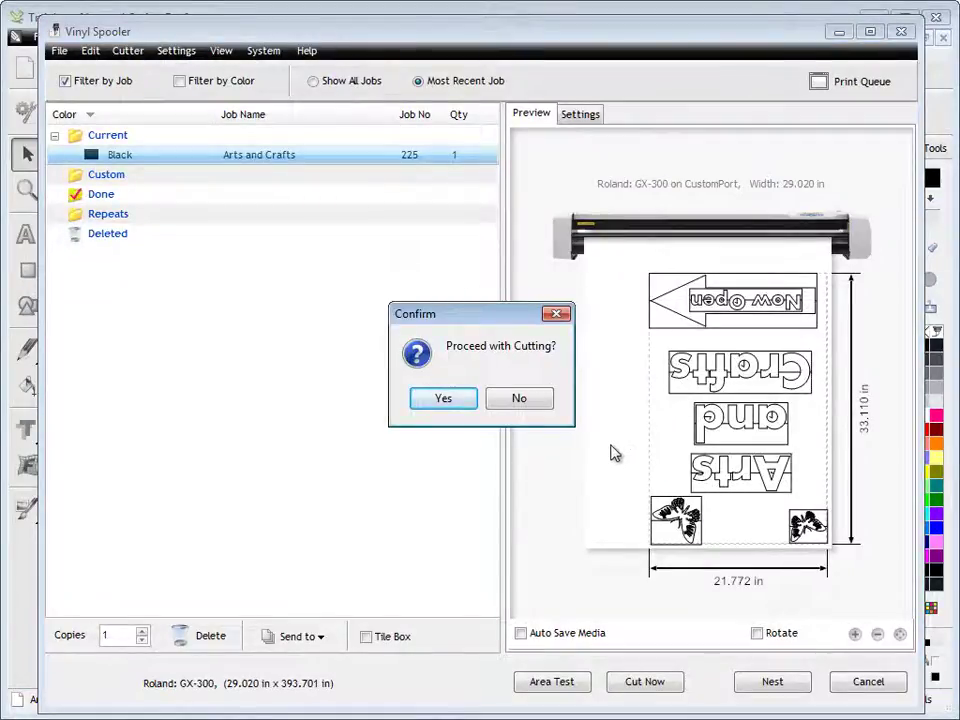
left_click(450, 399)
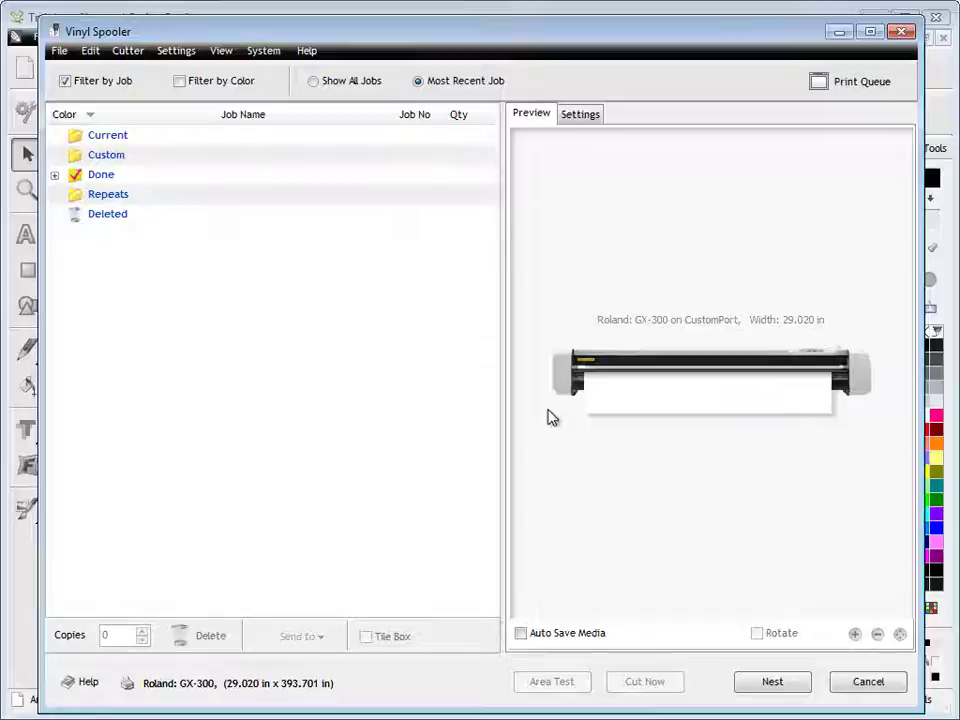
left_click(900, 33)
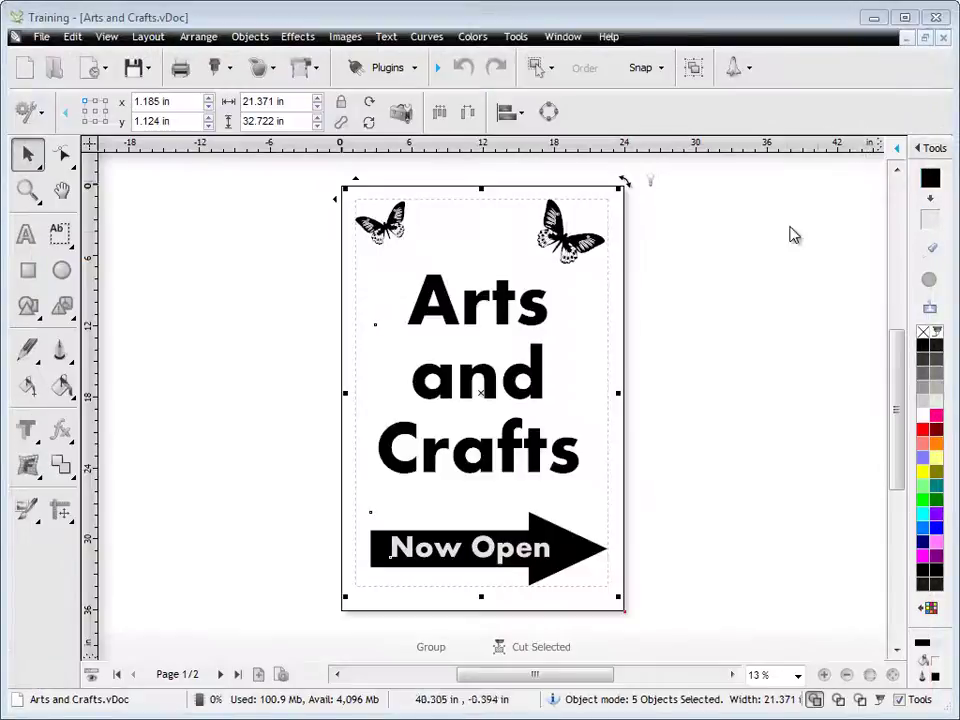
left_click(752, 304)
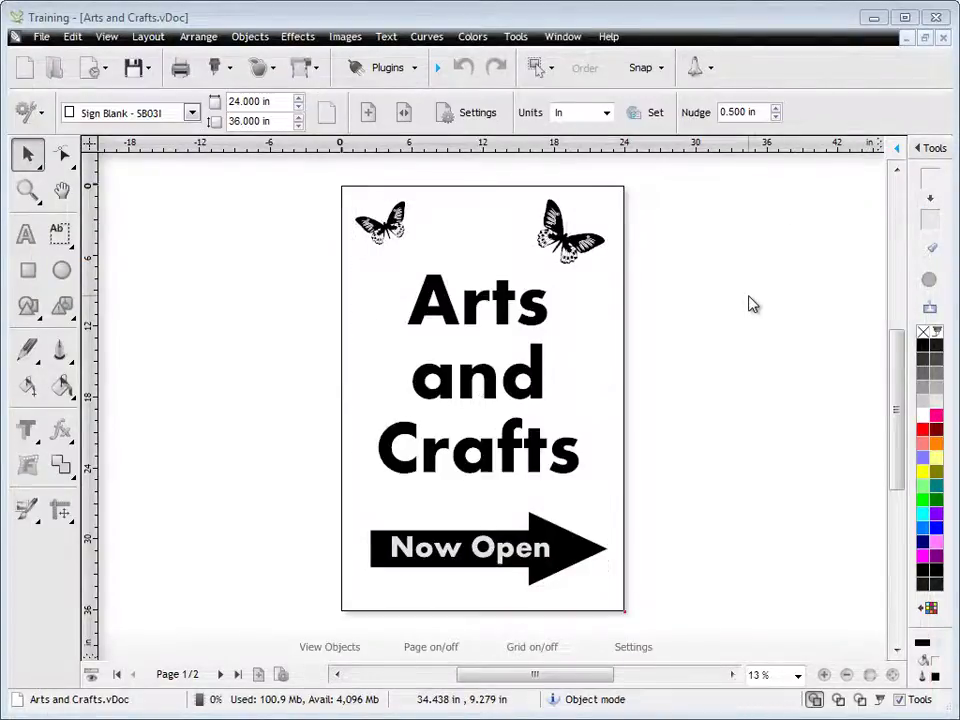
Step: On page 2, select all five coloured objects and choose Send to Cutter
left_click(220, 674)
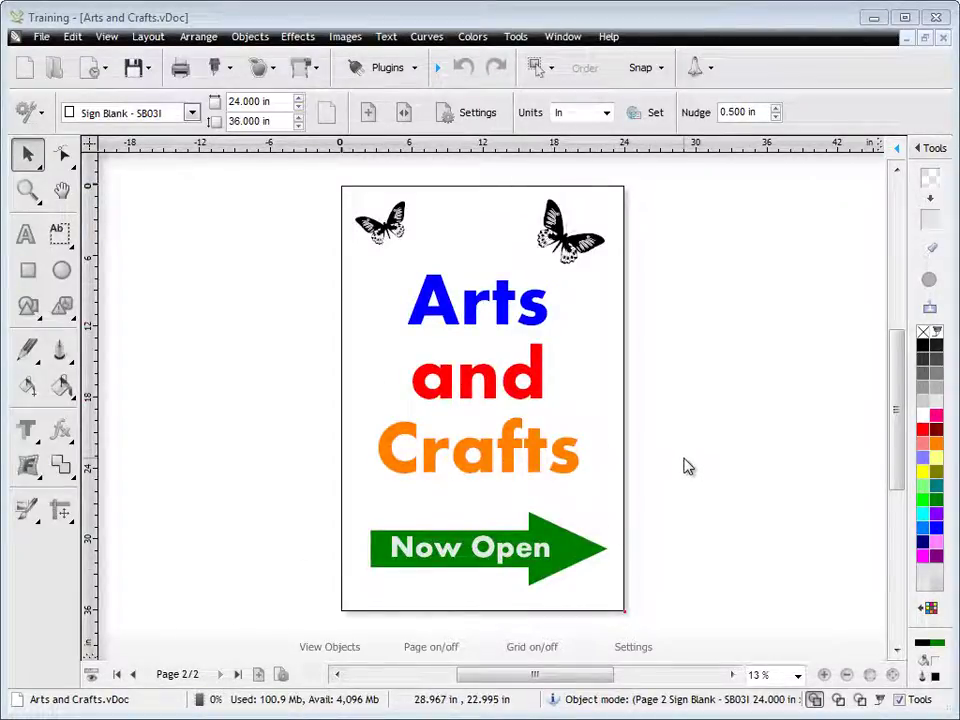
left_click_drag(332, 188, 672, 590)
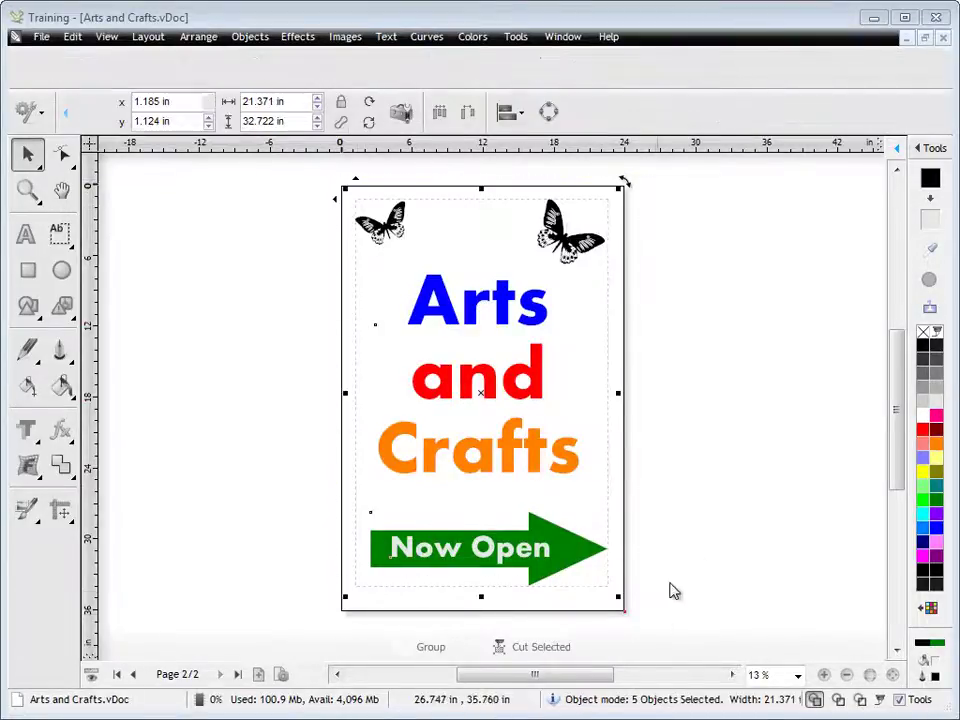
left_click(220, 70)
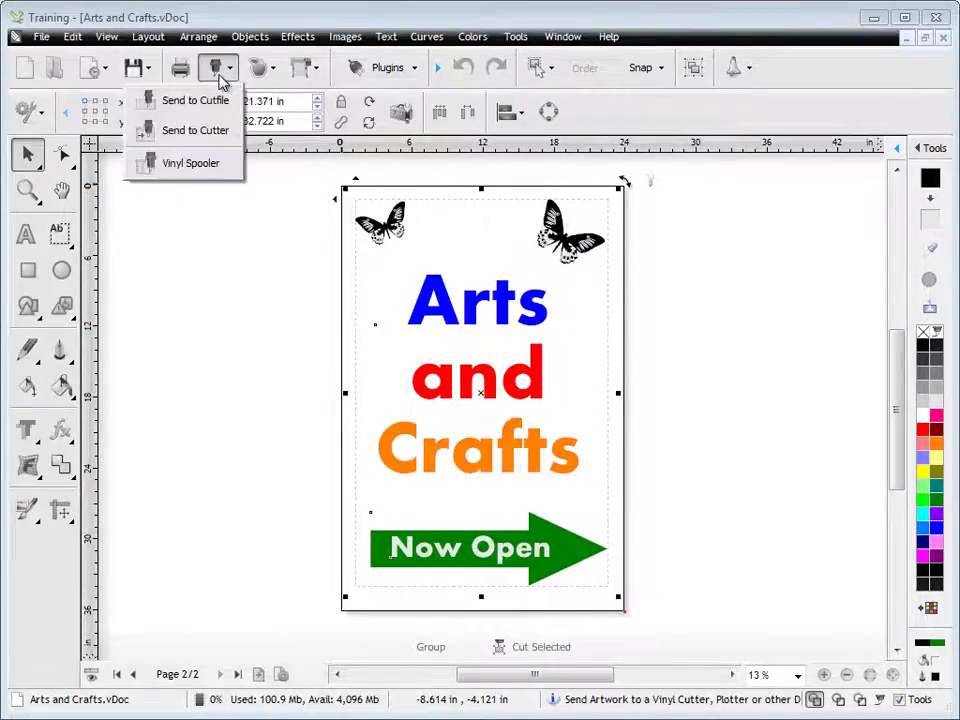
left_click(201, 141)
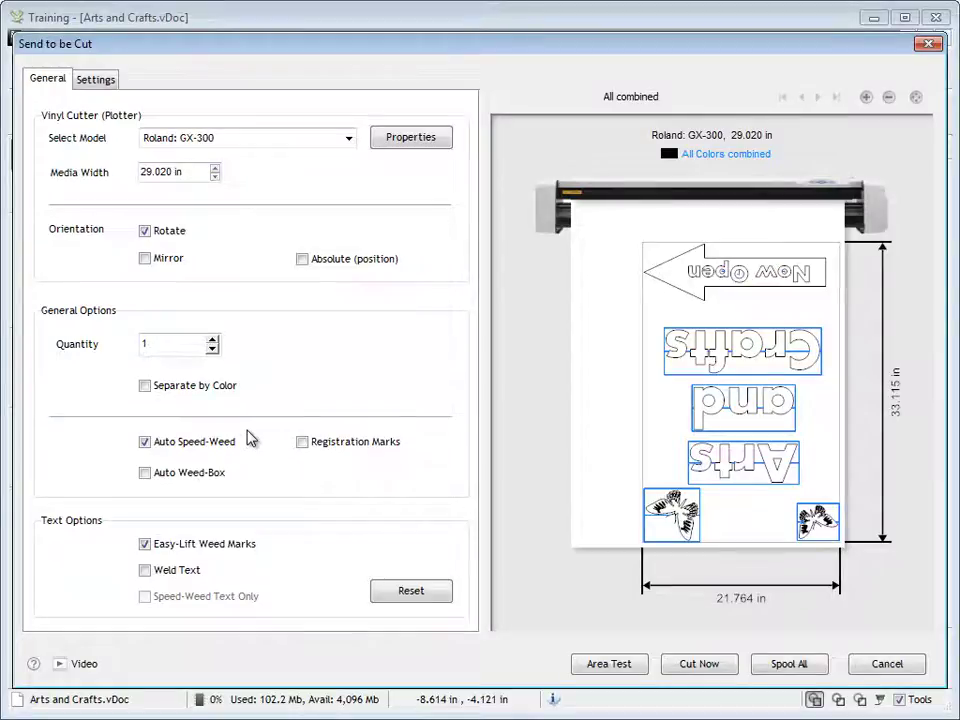
Step: Tick Separate by Color and preview the Red, Rust Orange, Black and Medium Green layers
left_click(145, 386)
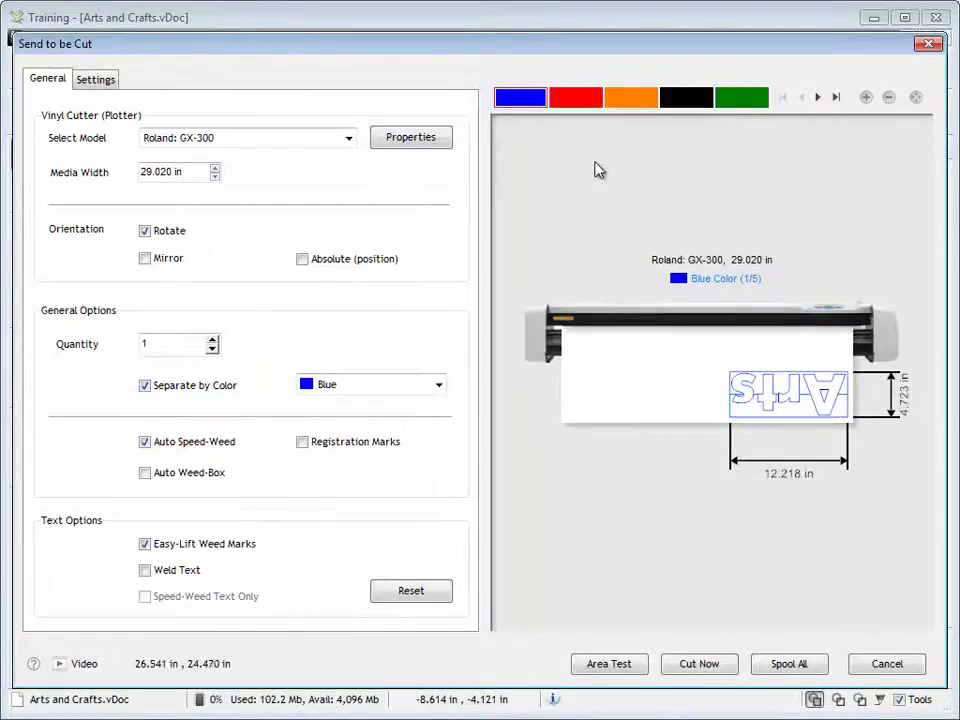
left_click(578, 104)
left_click(636, 99)
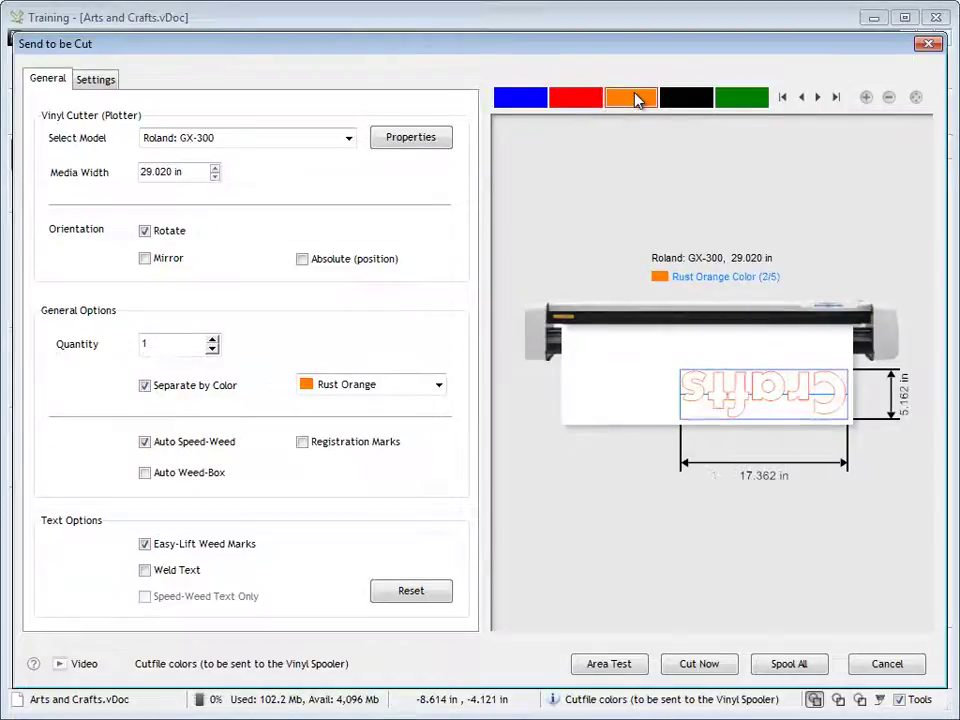
left_click(696, 101)
left_click(738, 99)
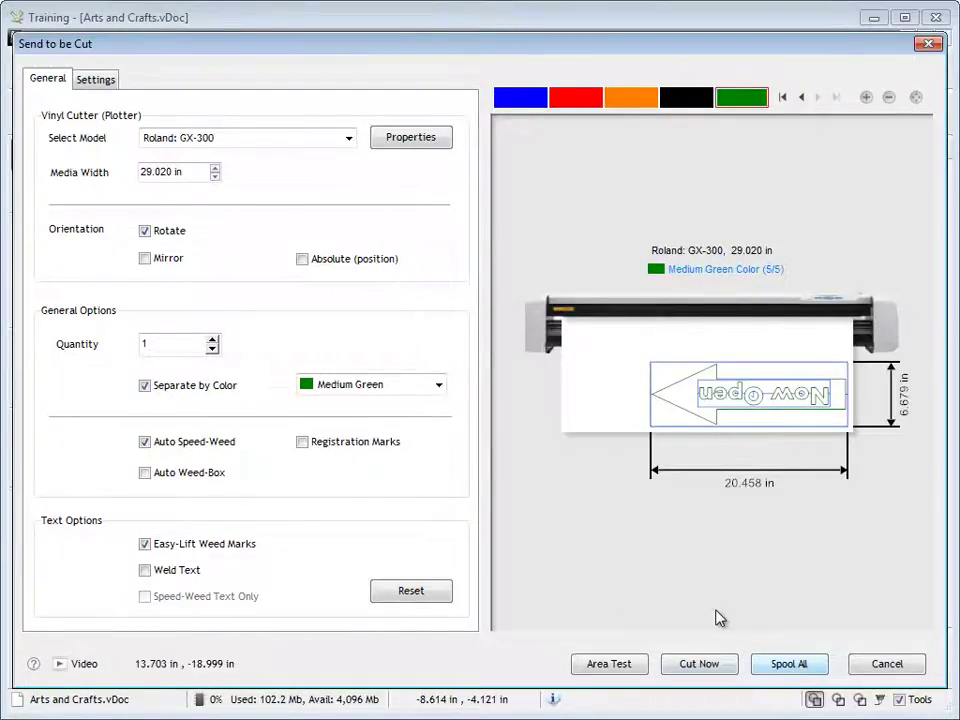
Step: Spool all colour layers and preview the Red, Medium Green, Blue and Black jobs
left_click(789, 665)
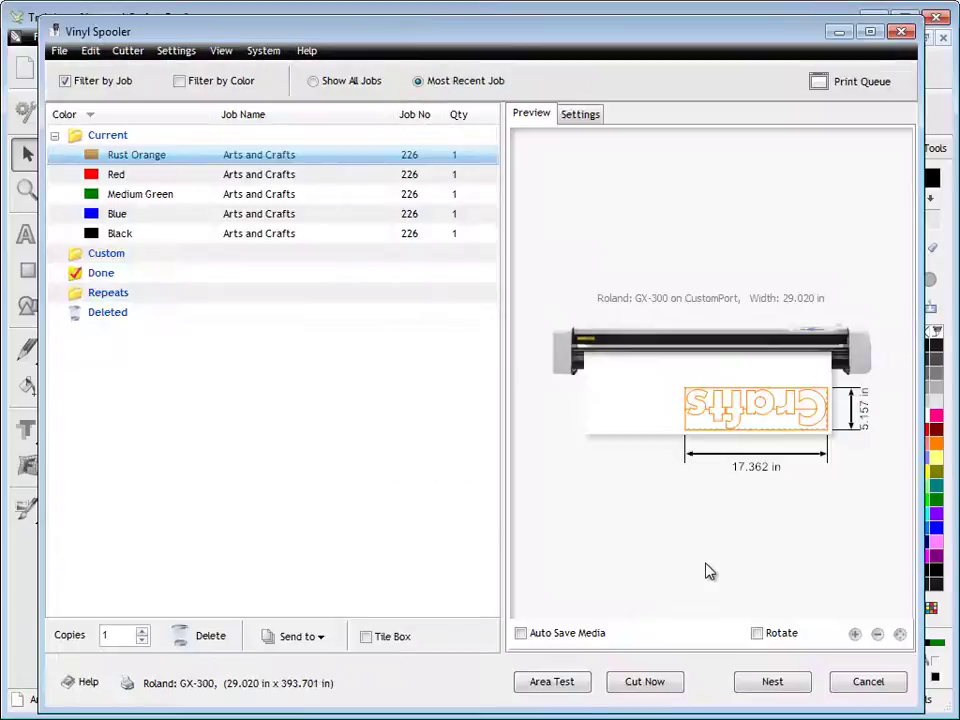
left_click(239, 179)
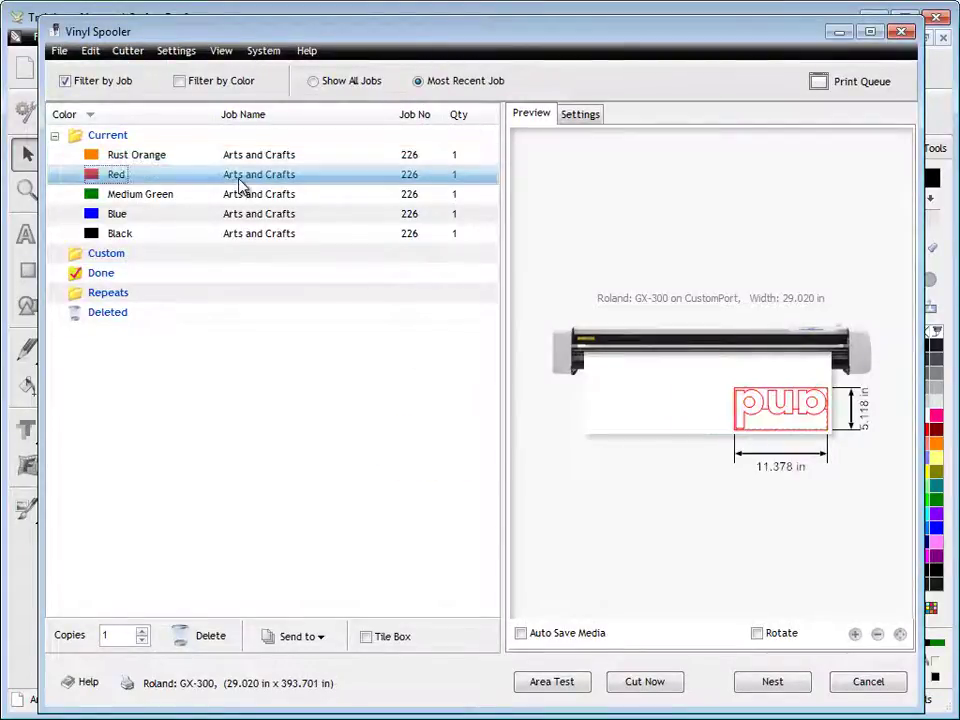
left_click(238, 197)
left_click(248, 215)
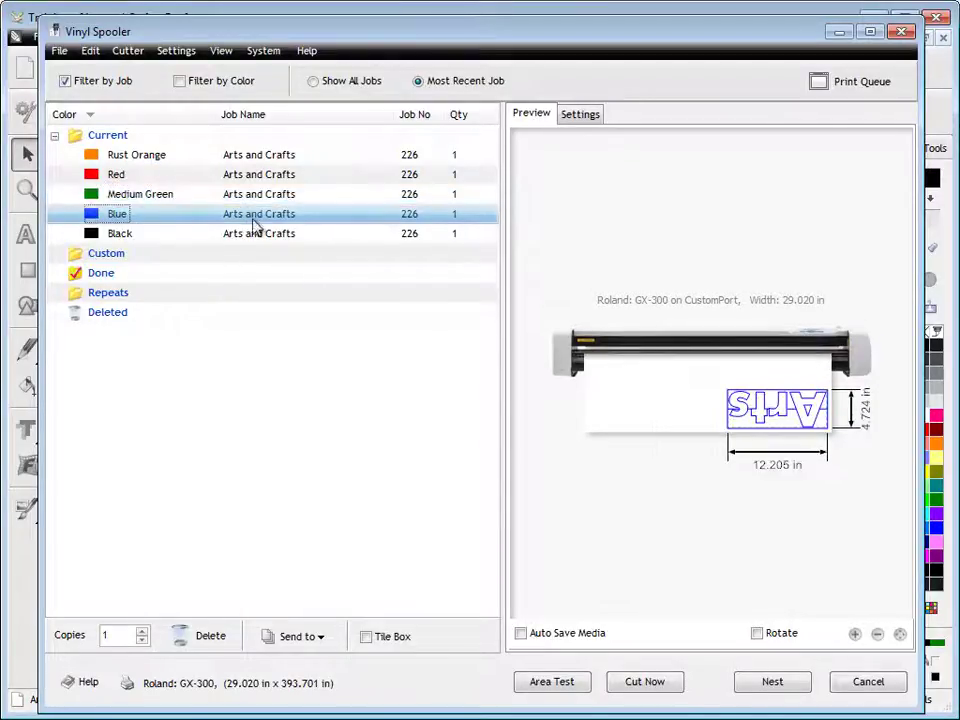
left_click(258, 234)
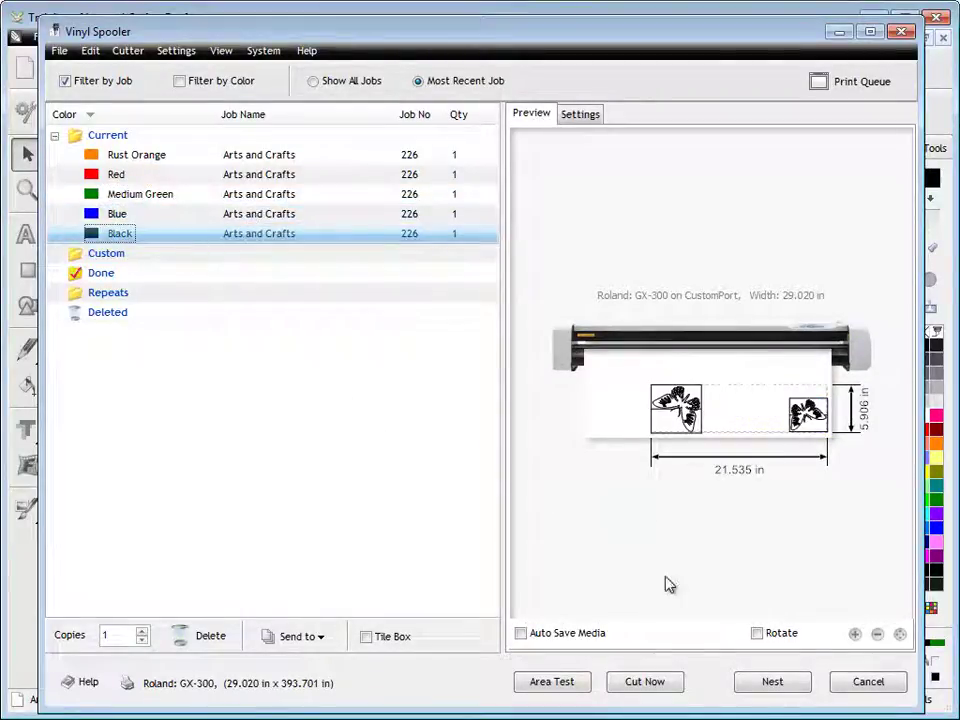
Step: Cut the Black and Blue jobs, confirming each, then close the spooler
left_click(667, 689)
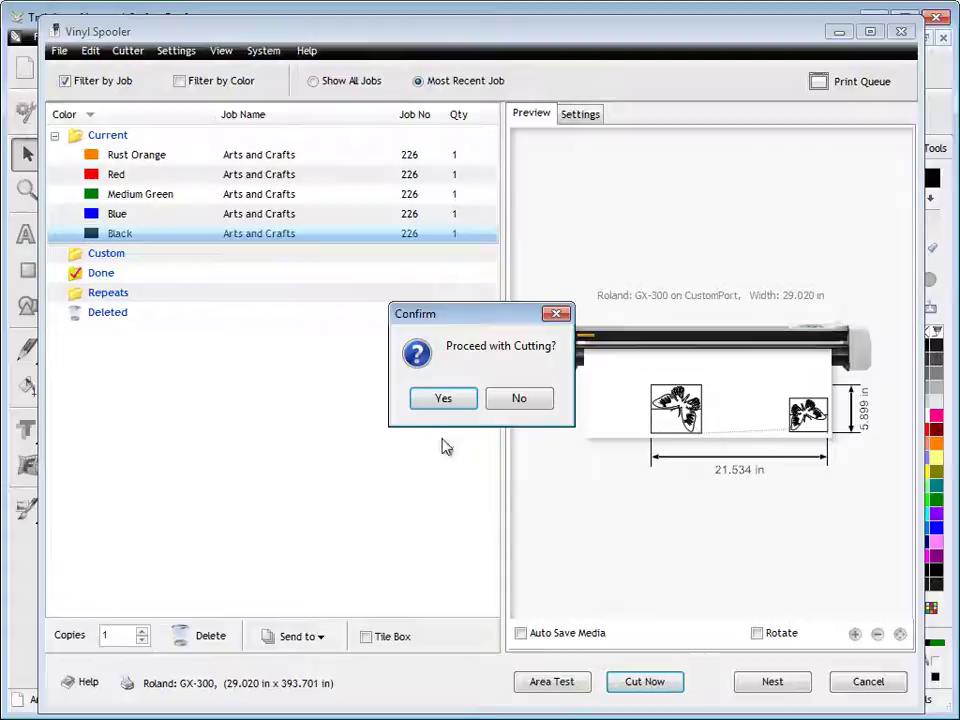
left_click(441, 398)
left_click(298, 216)
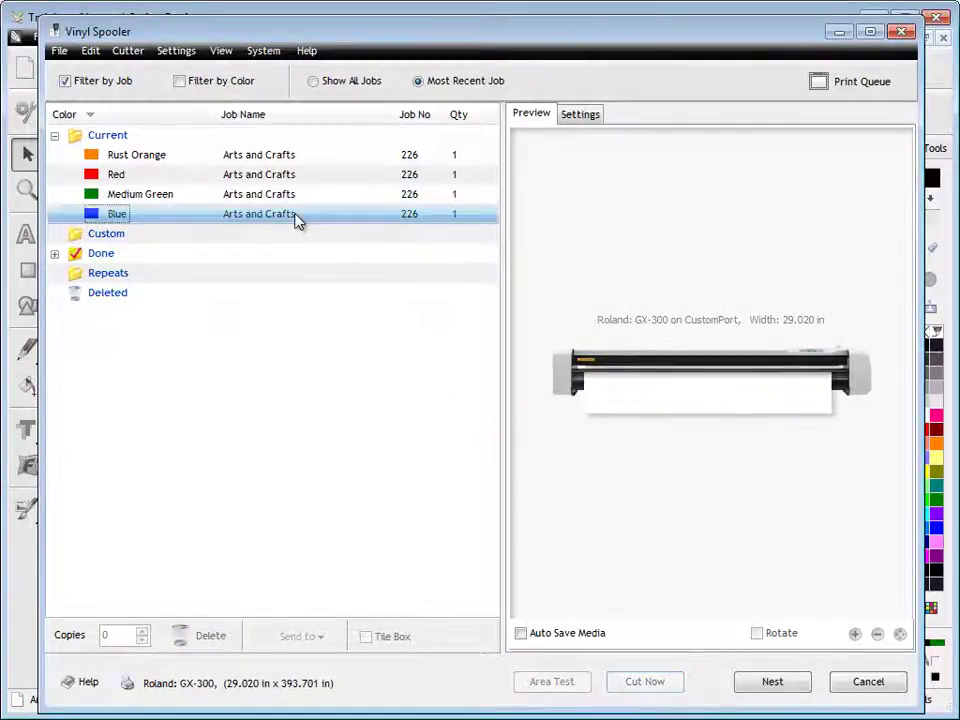
left_click(649, 690)
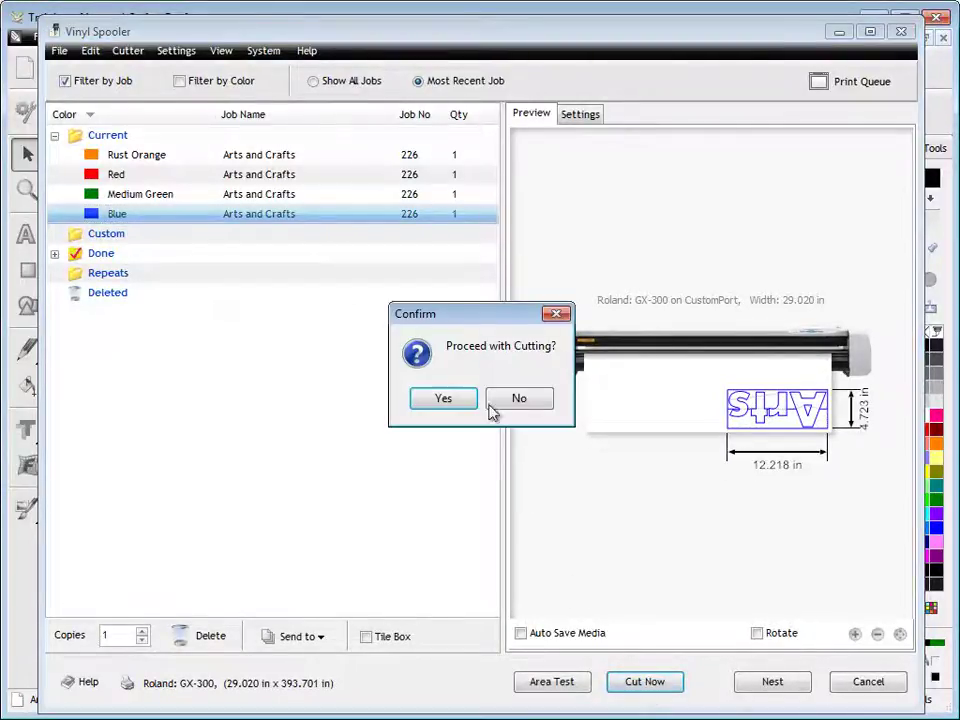
left_click(441, 398)
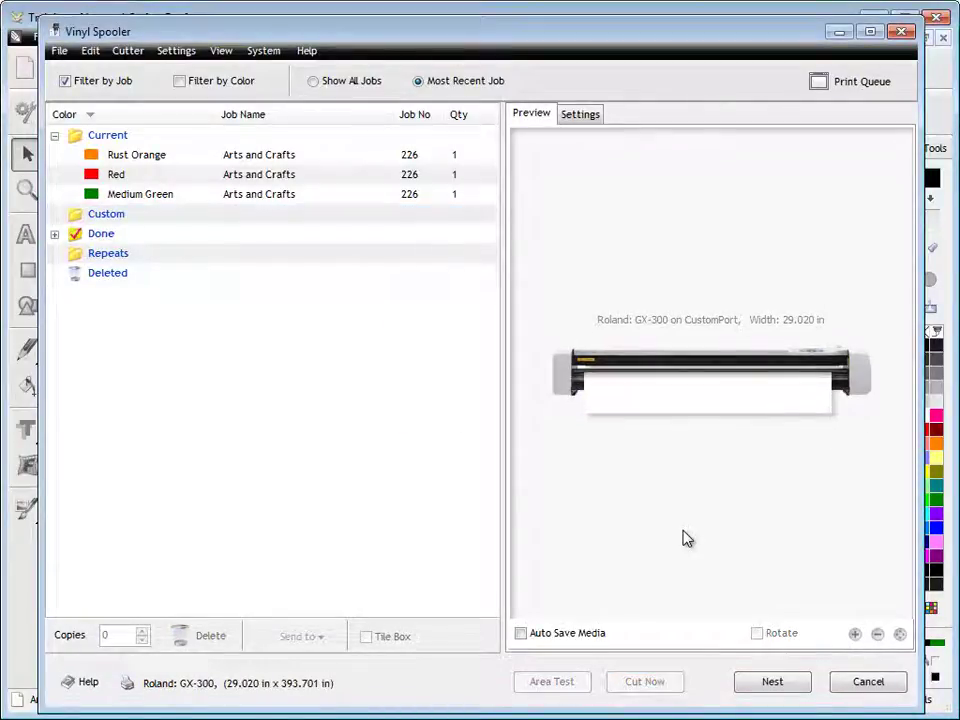
left_click(901, 31)
Step: On page 1, marquee-select every object of the black sign and choose Send to Cutfile
left_click(760, 300)
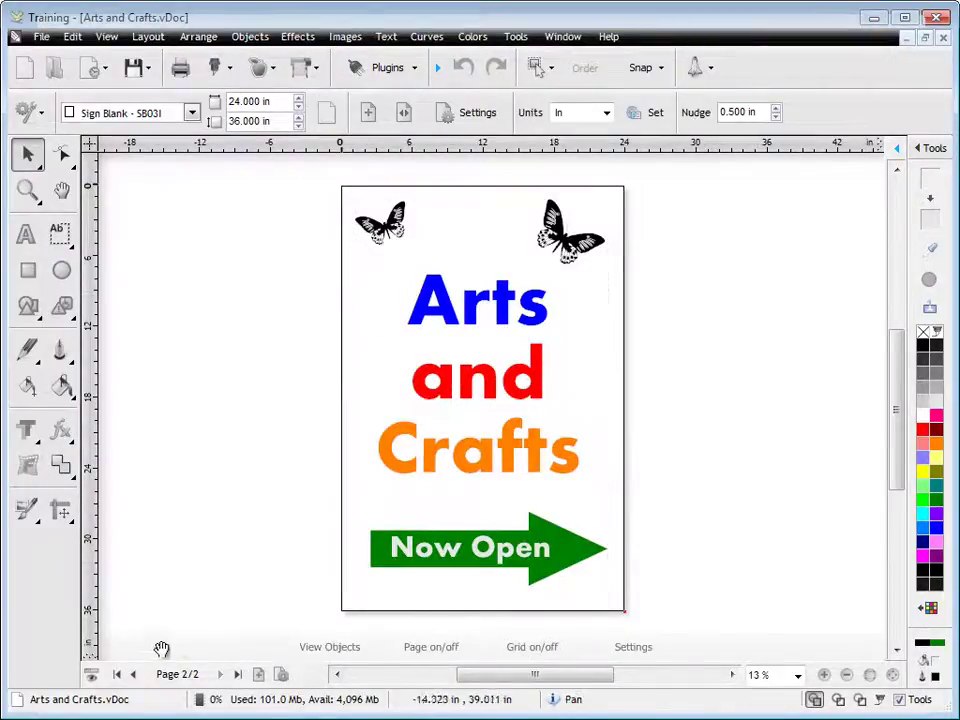
left_click(133, 674)
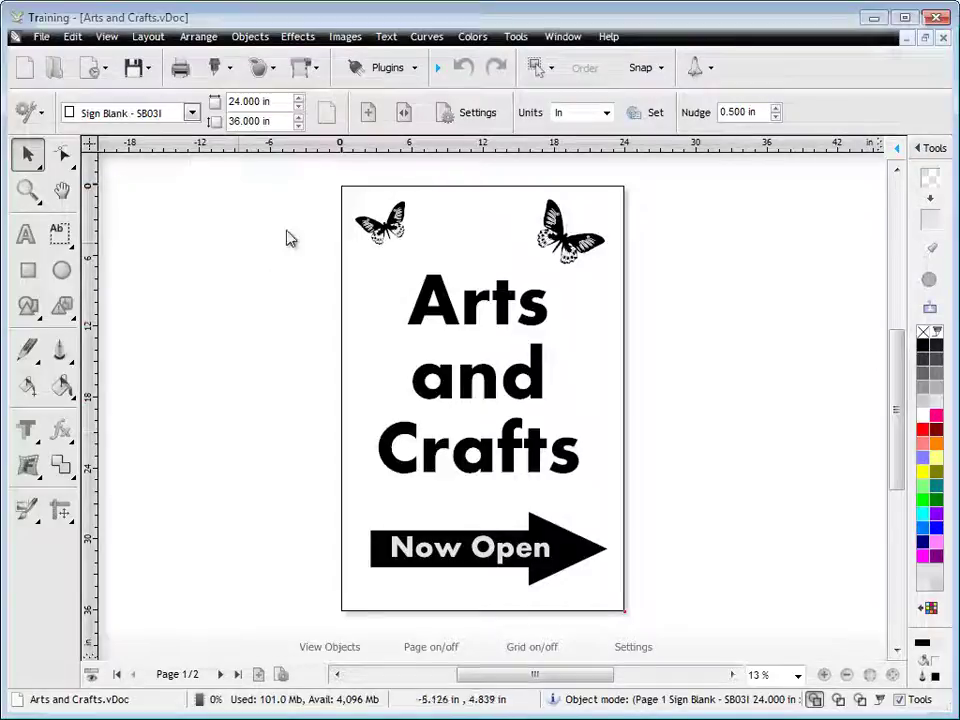
left_click_drag(320, 180, 690, 617)
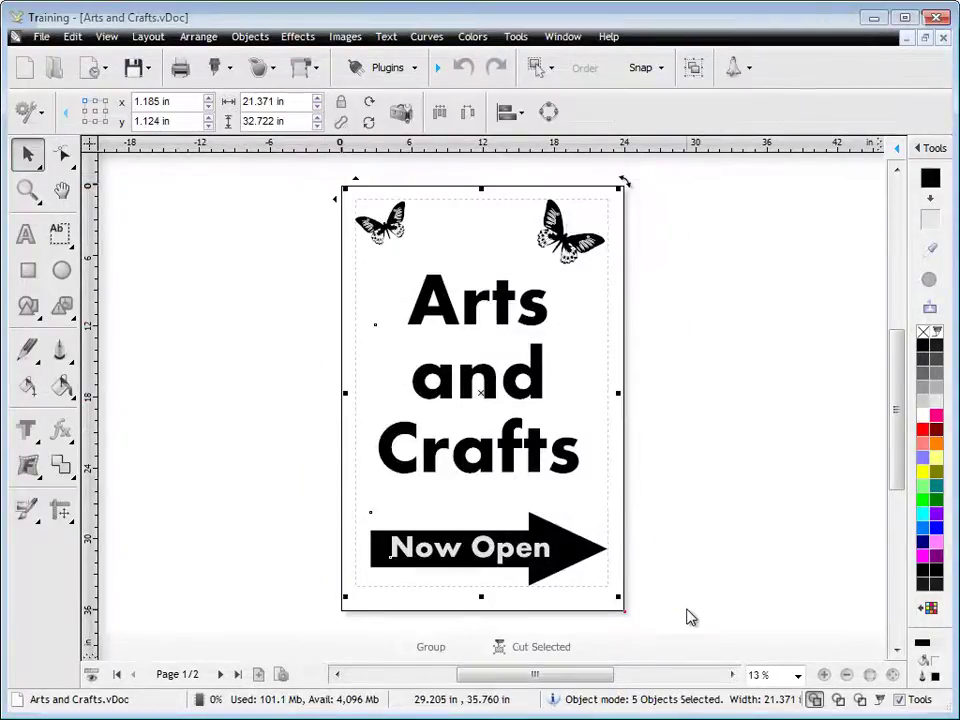
left_click(229, 69)
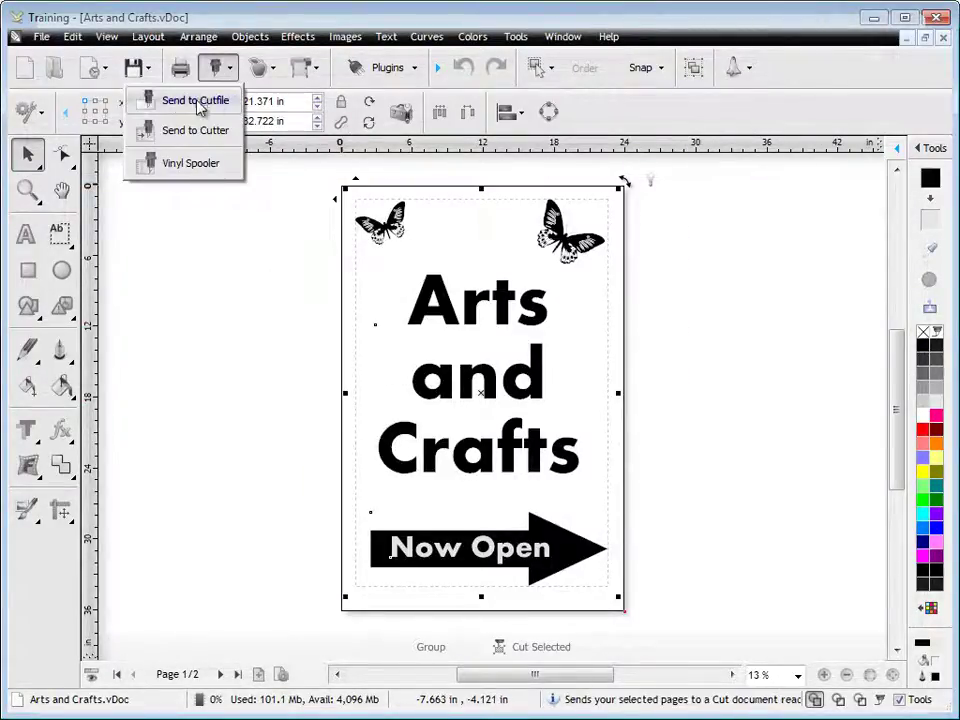
left_click(211, 104)
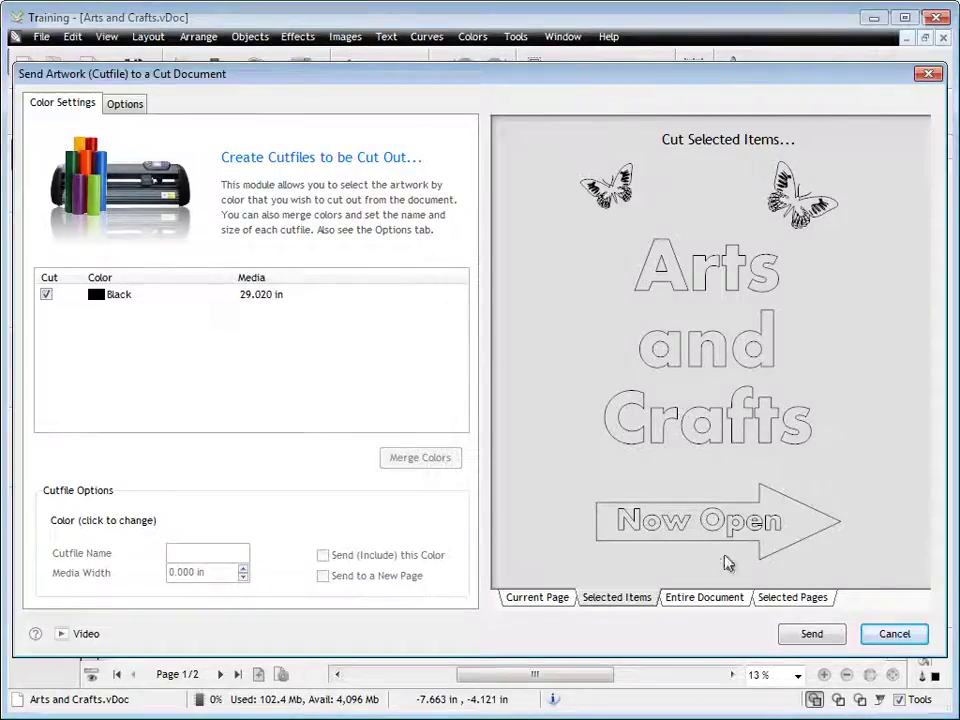
Step: After previewing Entire Document and Selected Pages, send only Selected Items to a new cut document
left_click(714, 601)
left_click(787, 598)
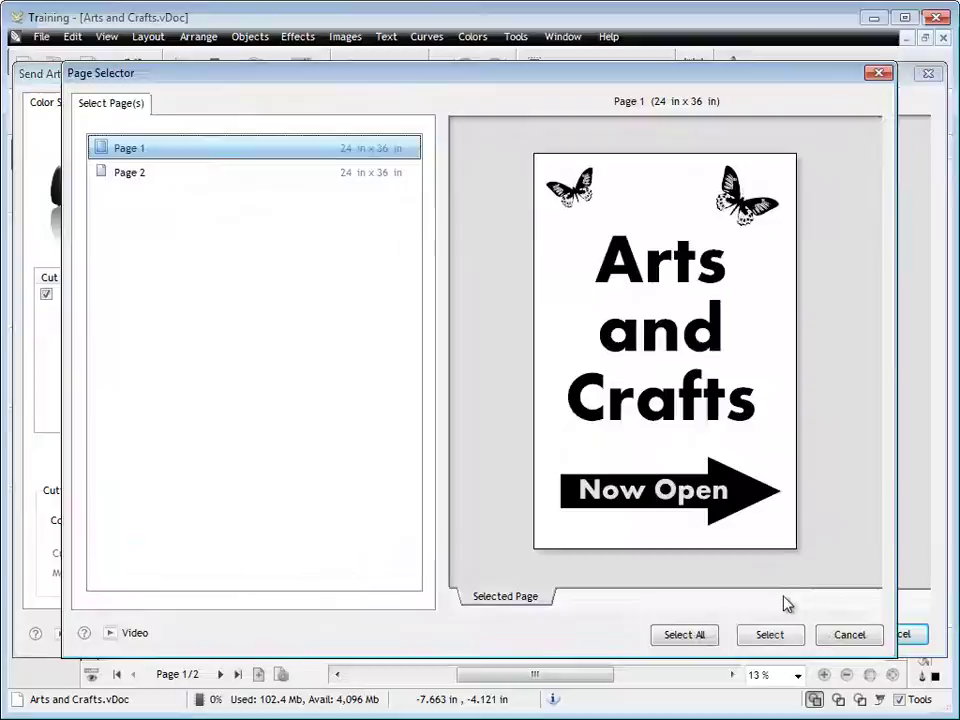
left_click(236, 174)
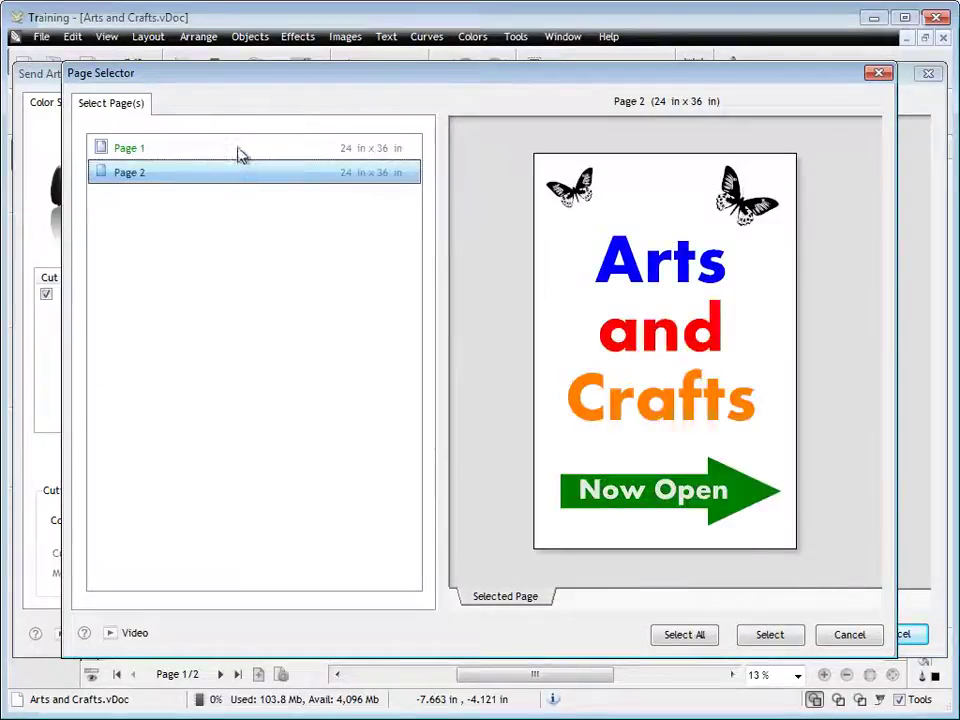
left_click(240, 150)
left_click(847, 633)
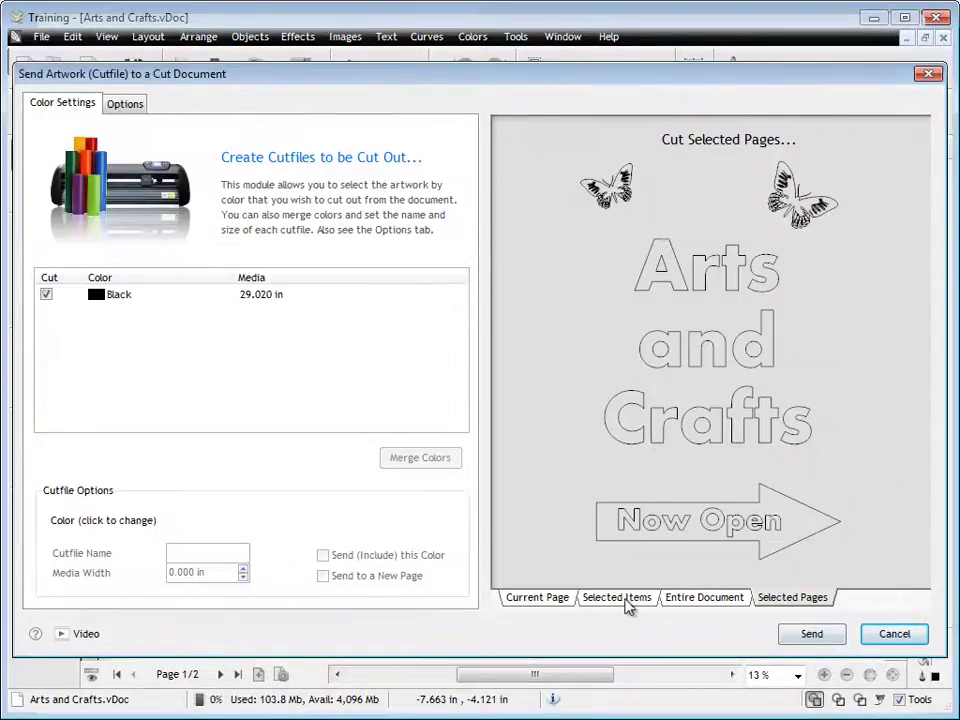
left_click(618, 598)
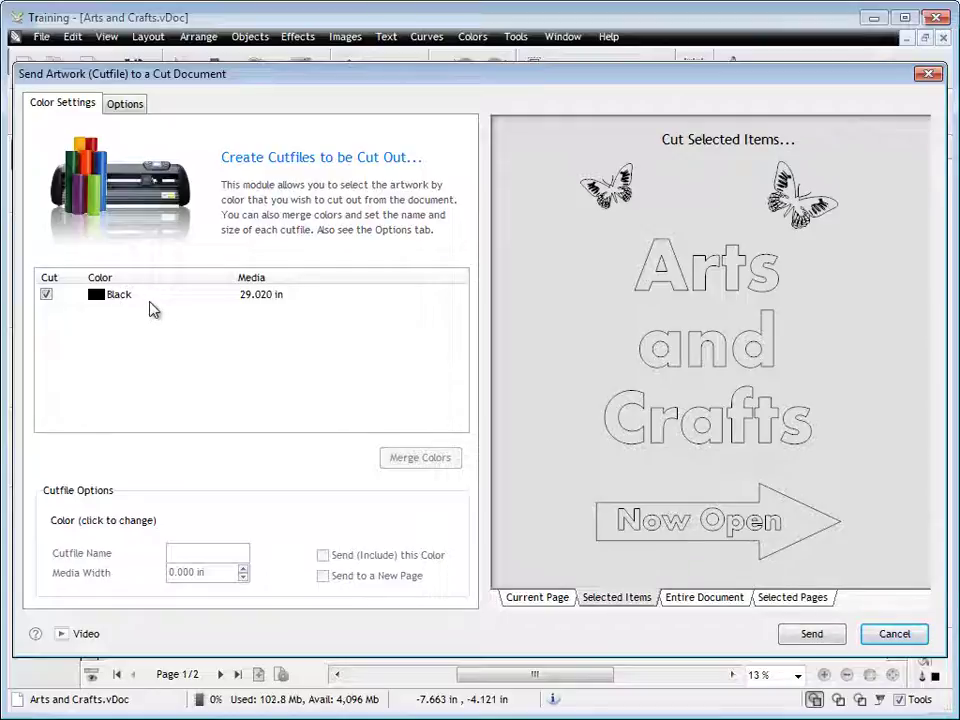
left_click(808, 636)
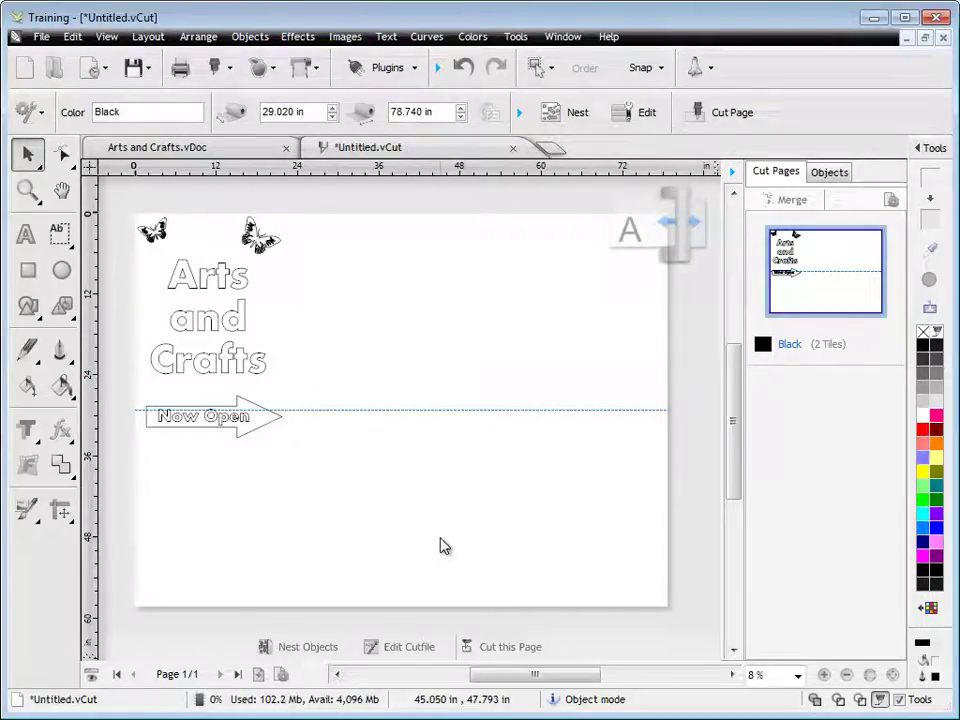
Step: Group the Now Open arrow with its text using Ctrl+G
left_click_drag(368, 471, 126, 384)
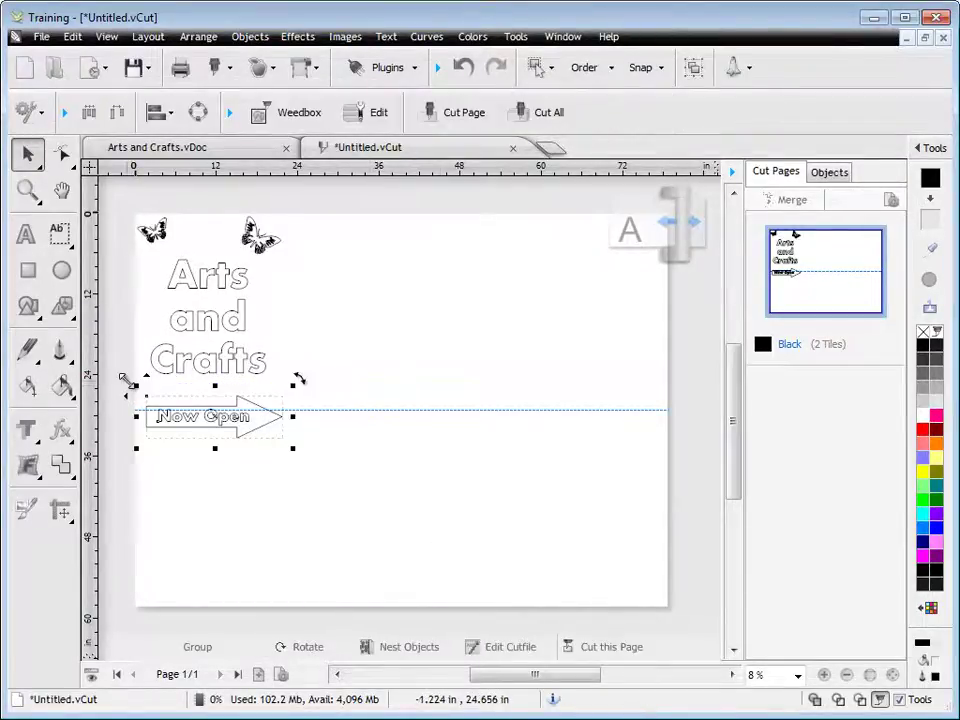
key("ctrl+g")
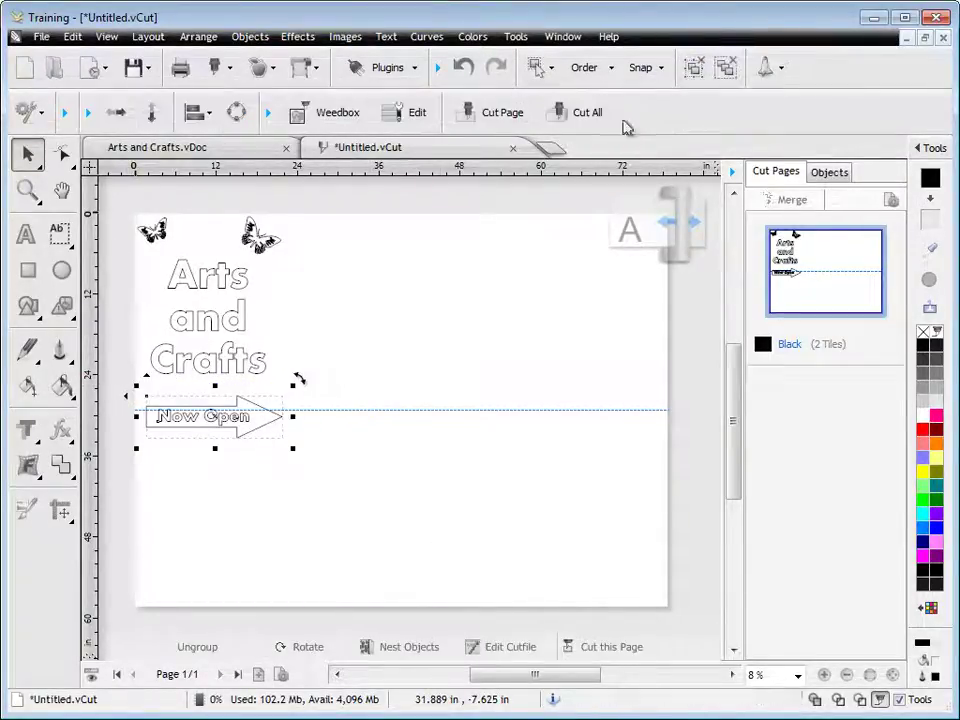
left_click(467, 264)
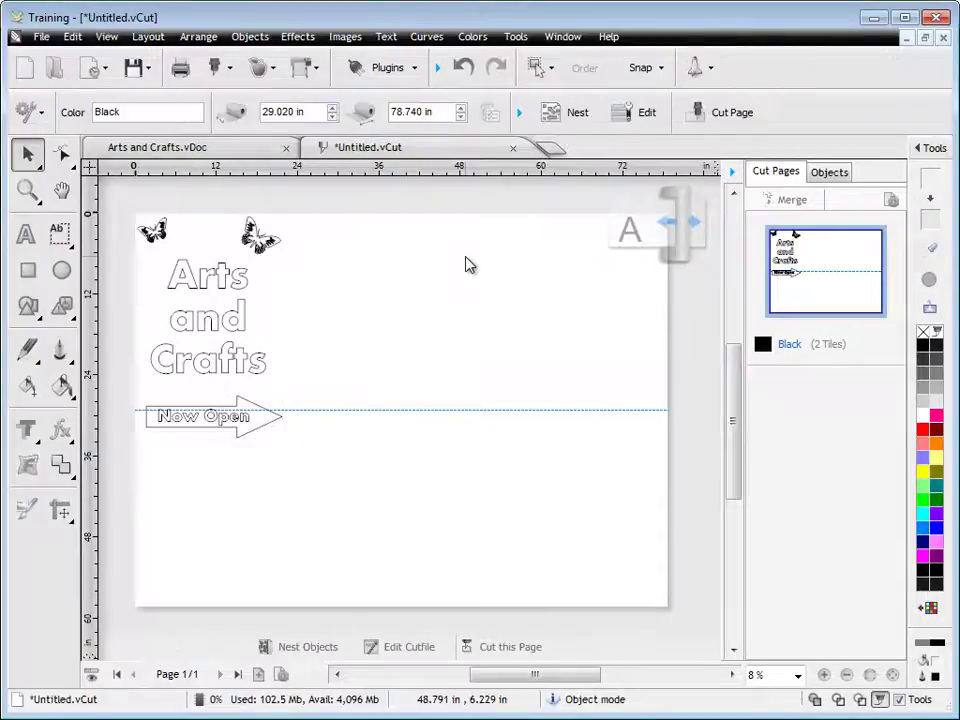
Step: Nest the cut pieces into one compact tile and open Cut Page settings
left_click(572, 114)
left_click(428, 318)
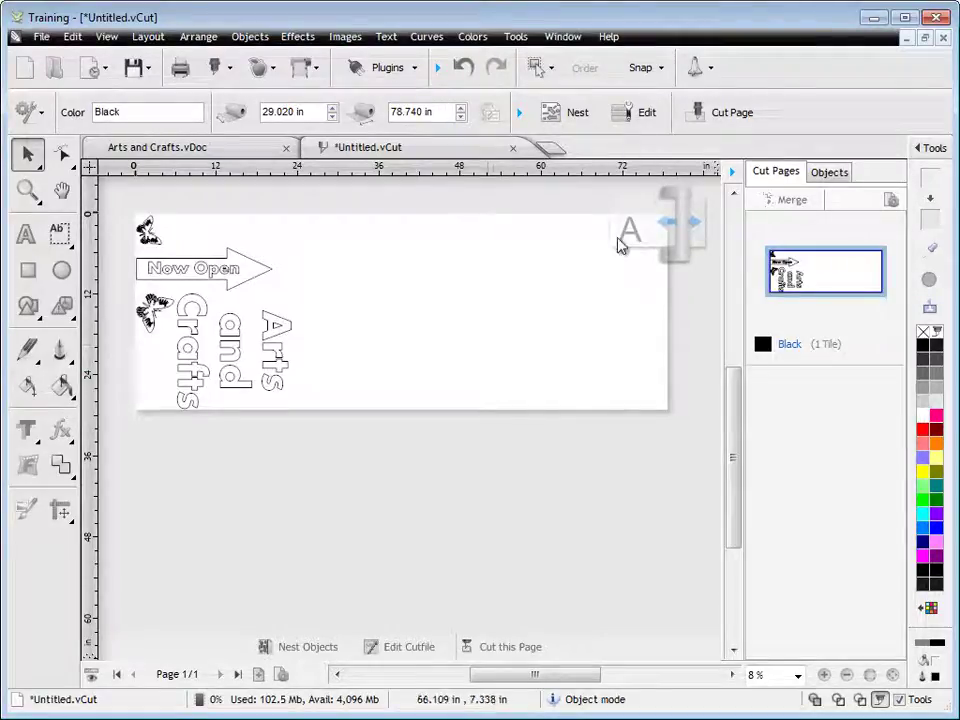
left_click(730, 115)
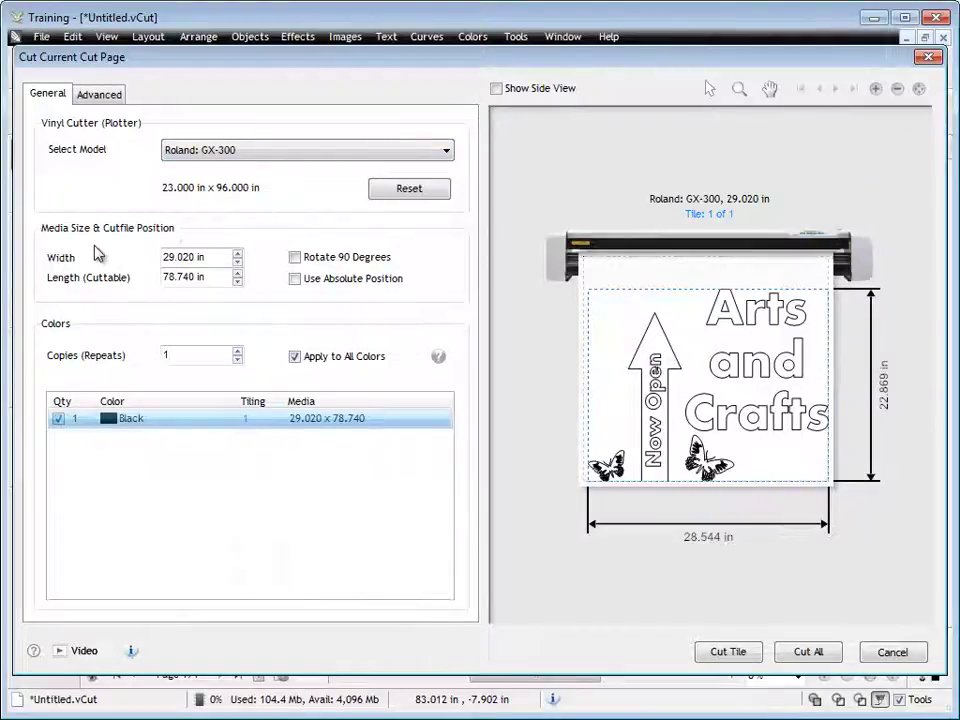
Step: After checking the Advanced tab, Cut Tile on the Roland GX-300, confirm Yes, and close the spooler
left_click(100, 93)
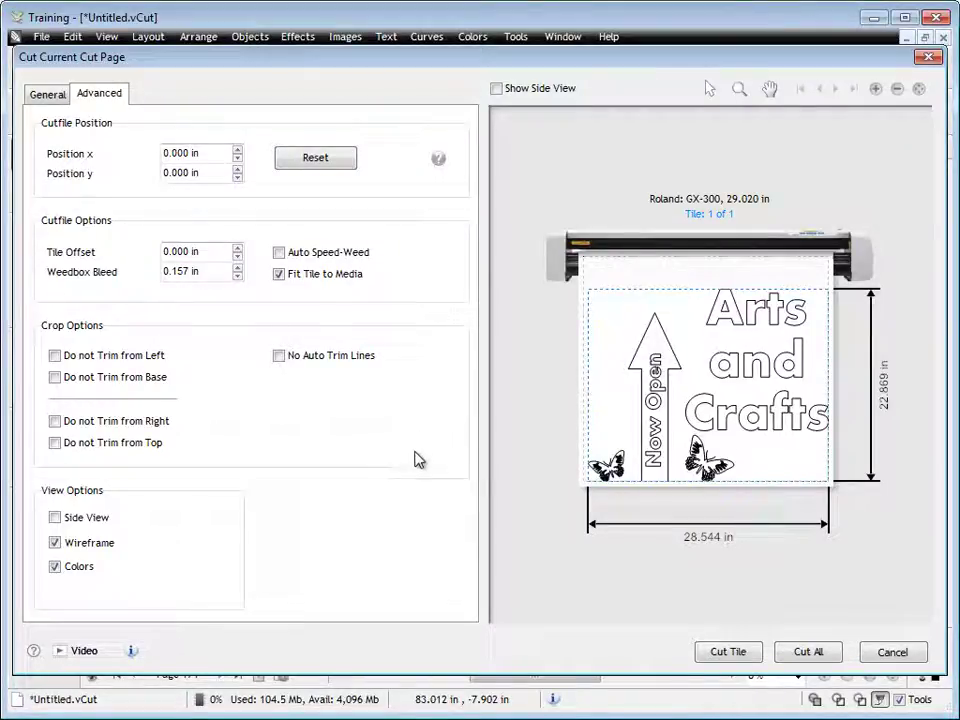
left_click(55, 96)
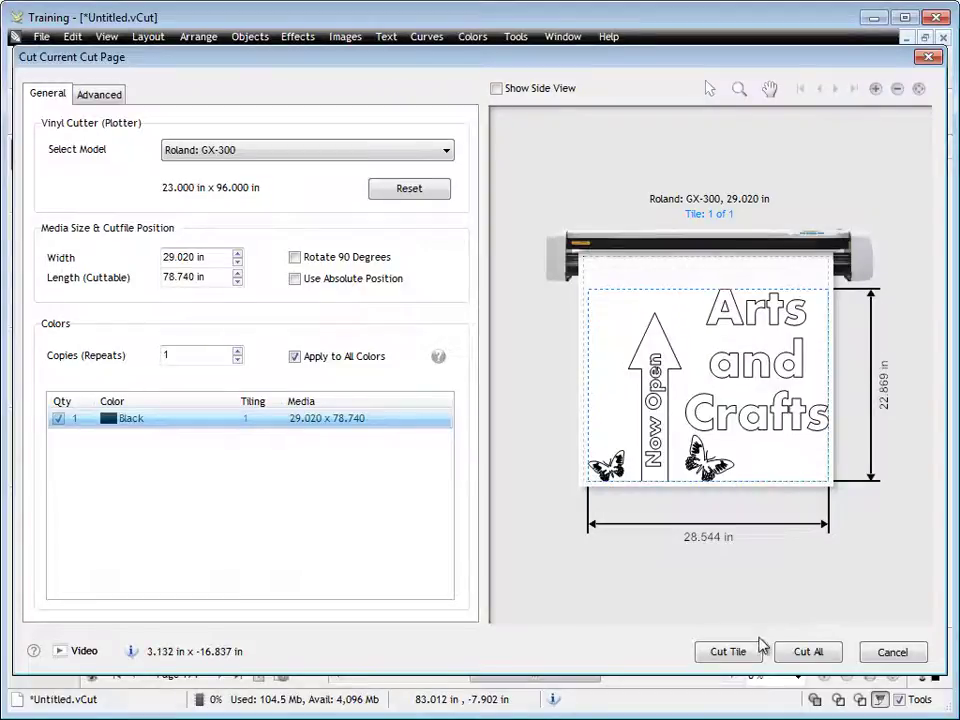
left_click(735, 652)
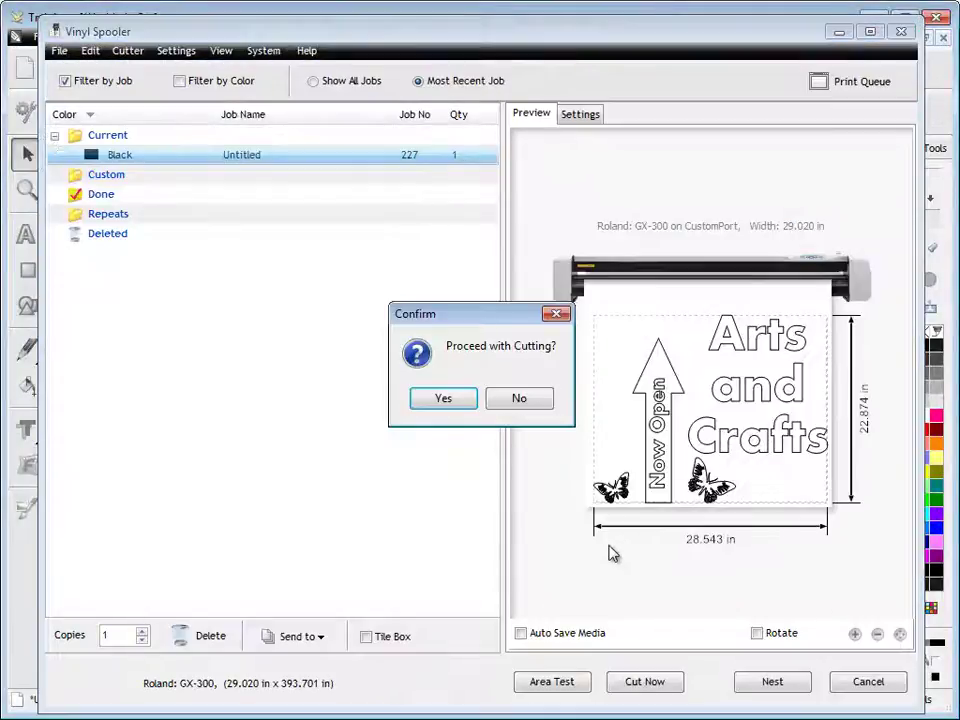
left_click(443, 399)
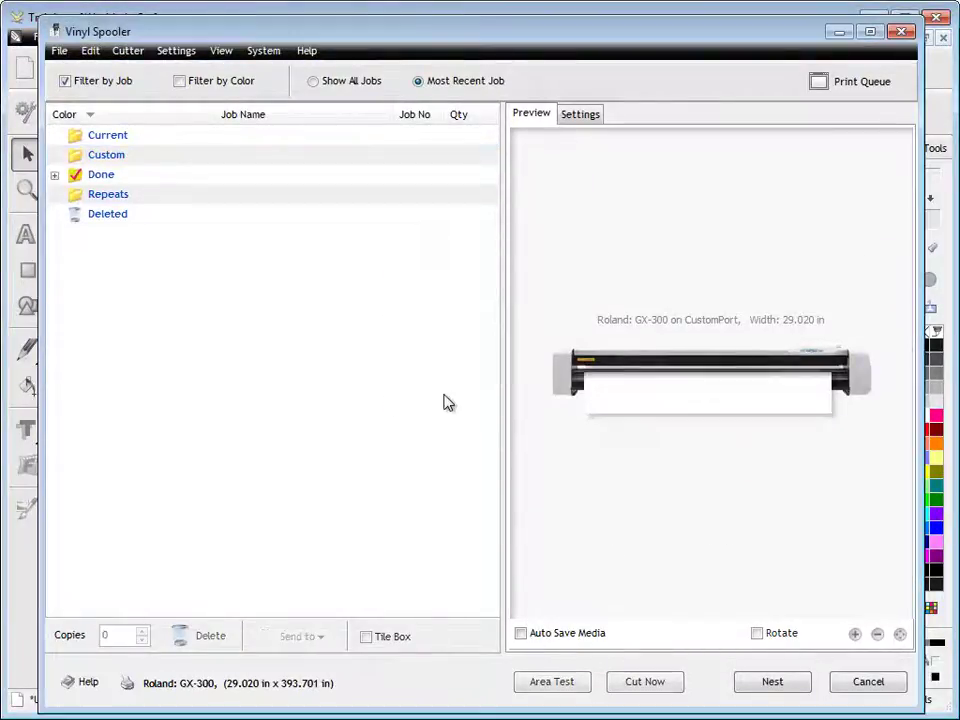
left_click(901, 31)
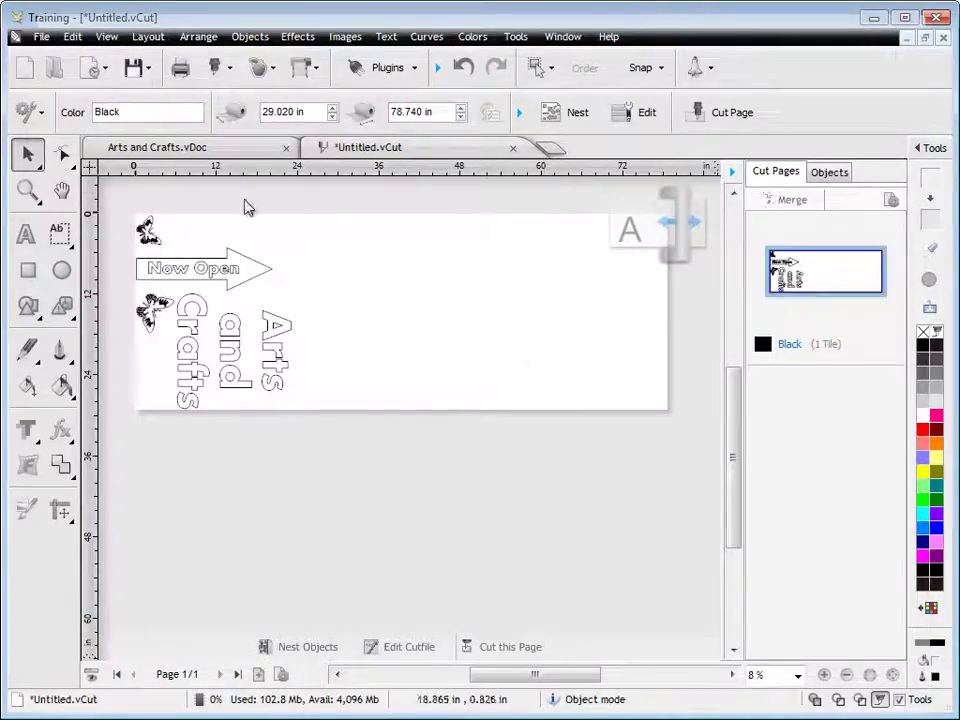
Step: Select the coloured page-2 sign, choose Send to Cutfile, and enable Send to a New Cut Document
left_click(200, 150)
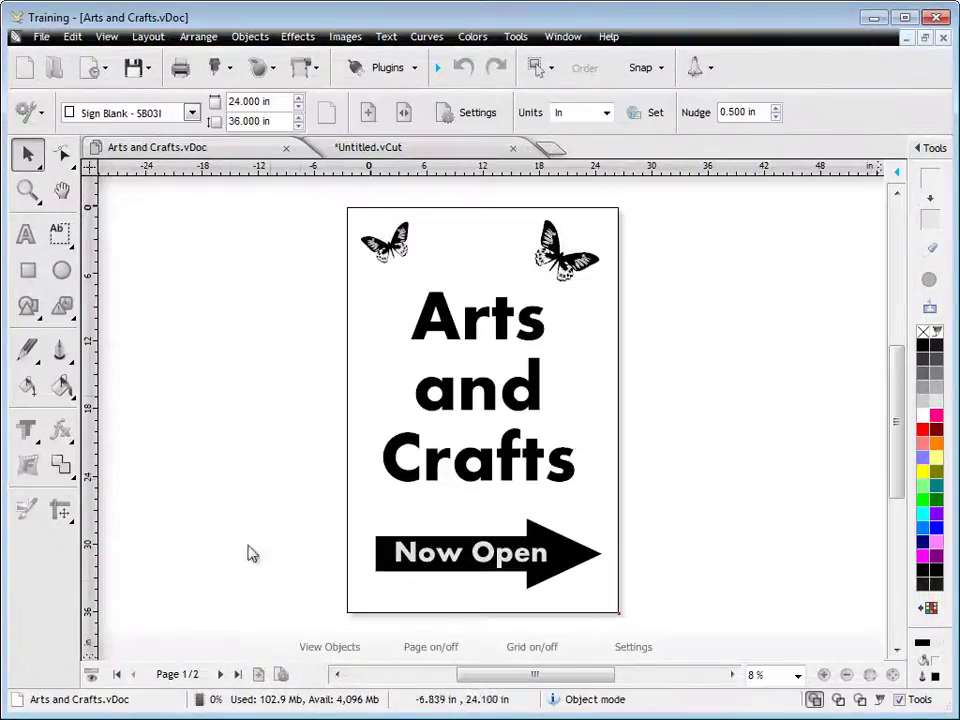
left_click(220, 674)
left_click_drag(320, 200, 676, 616)
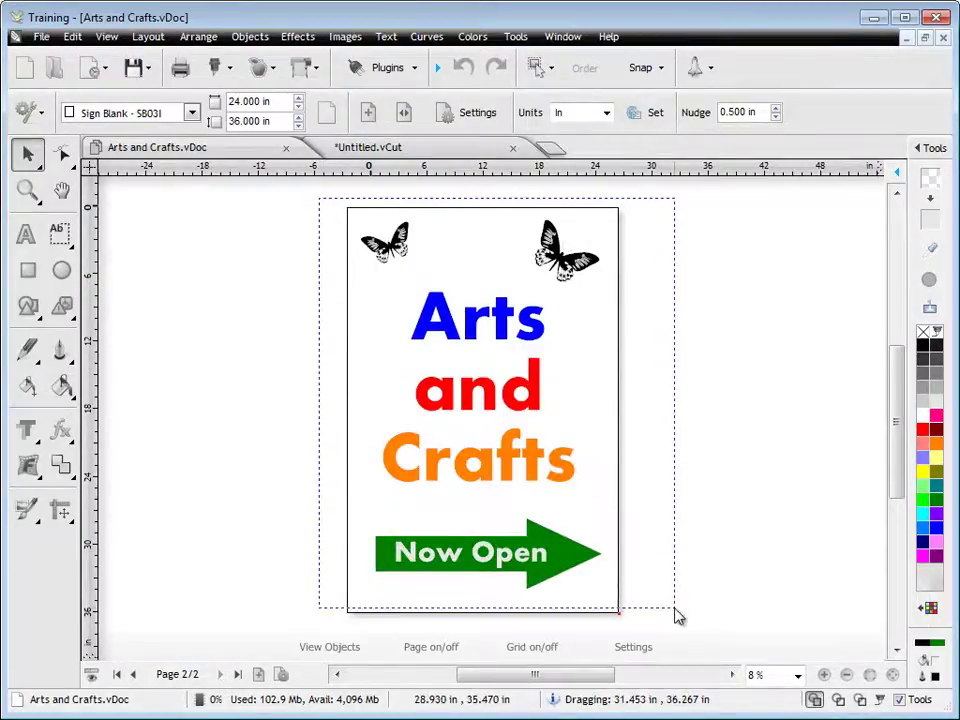
left_click(218, 72)
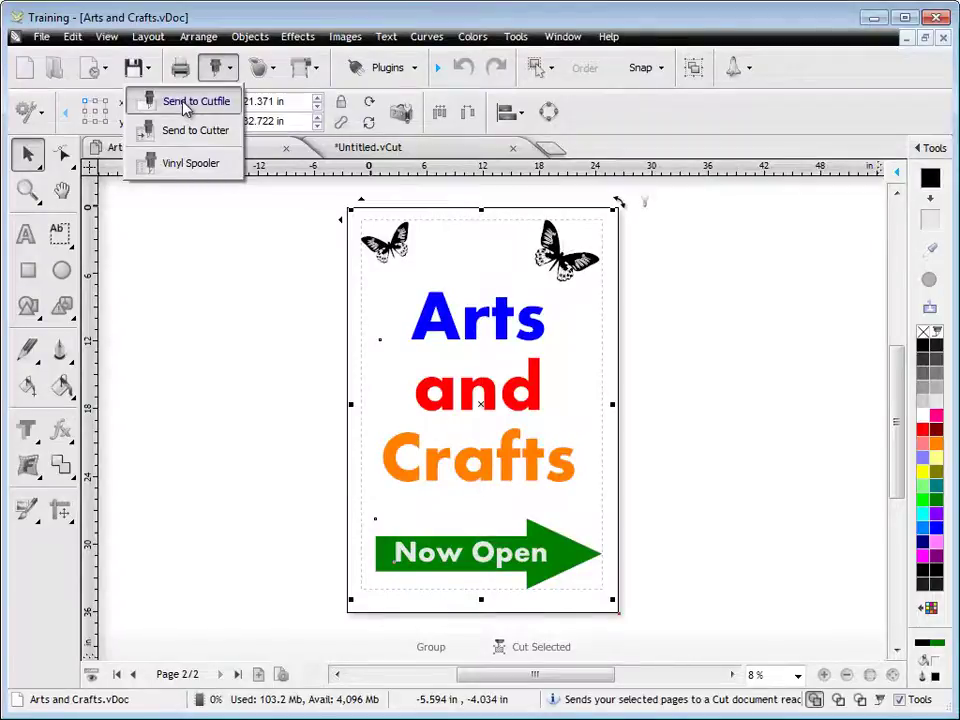
left_click(188, 102)
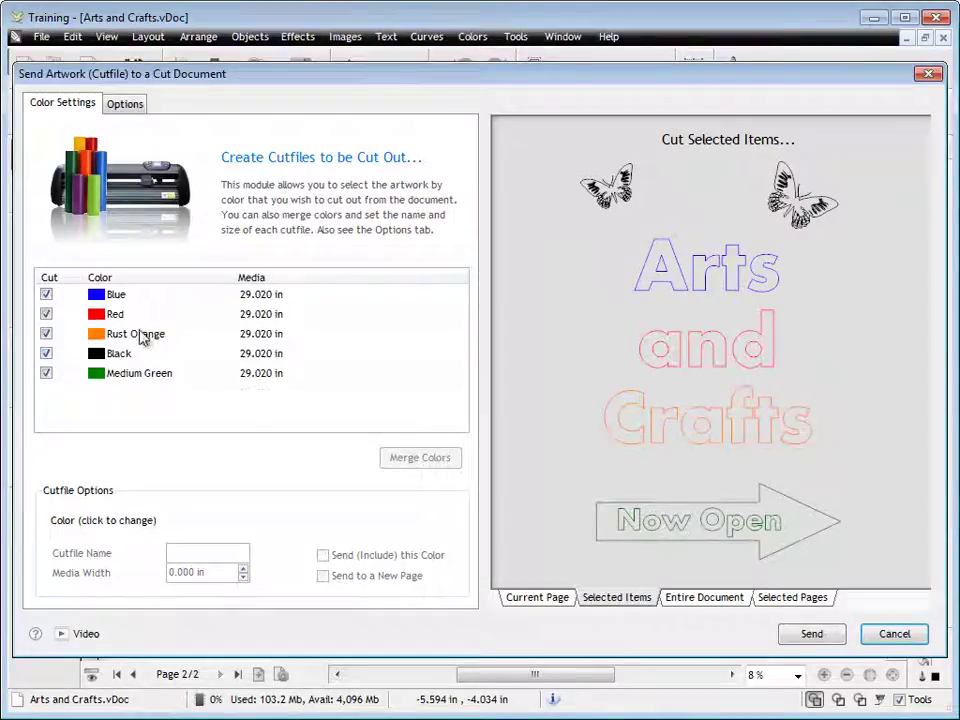
left_click(119, 106)
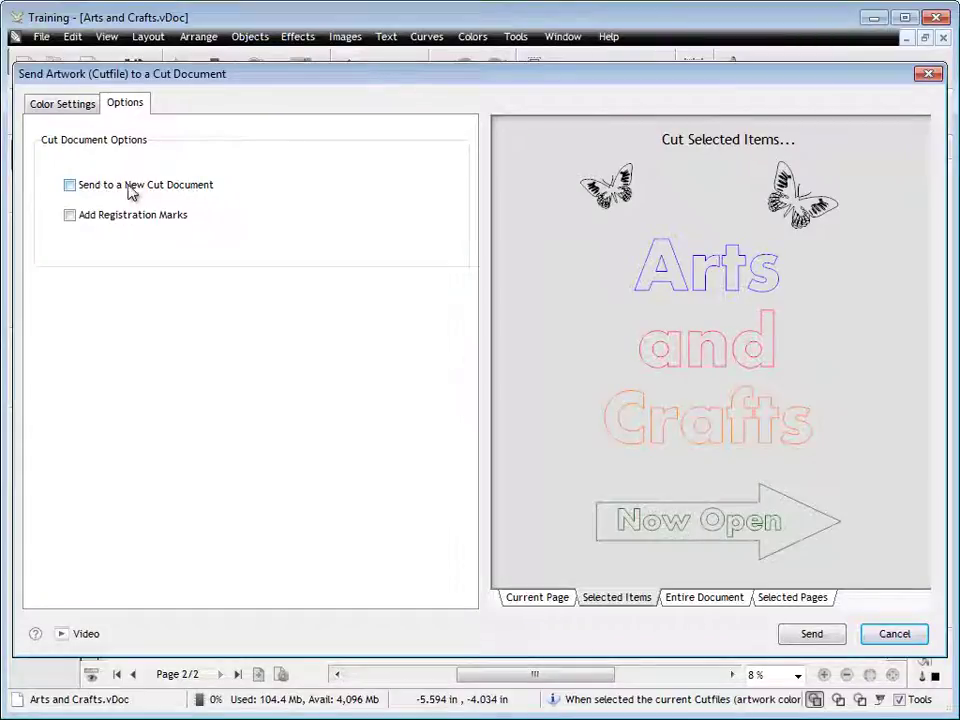
left_click(69, 185)
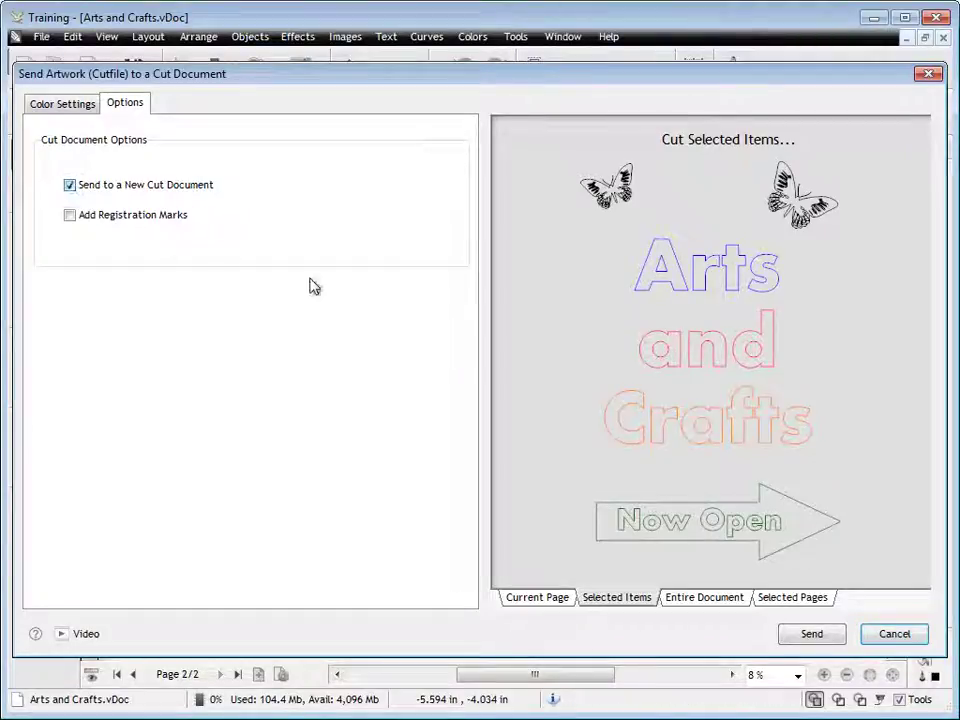
Step: Create a colour-separated cut document, review its colour pages, and nest the Black butterflies
left_click(814, 638)
left_click(866, 418)
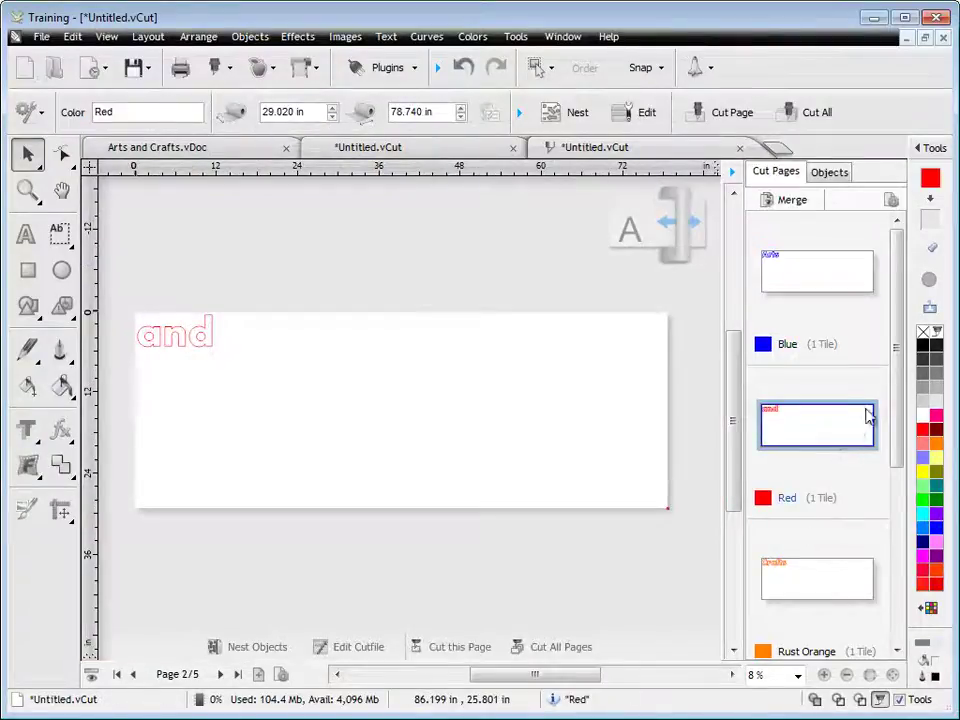
left_click_drag(900, 364, 903, 560)
left_click(845, 436)
left_click(842, 510)
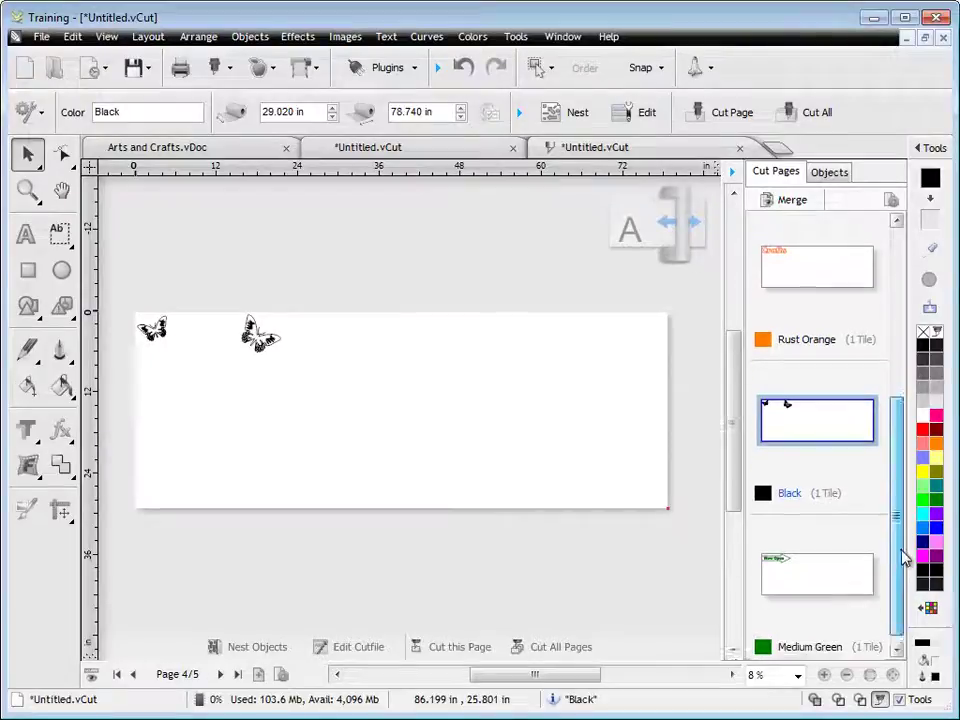
left_click(834, 577)
left_click(834, 428)
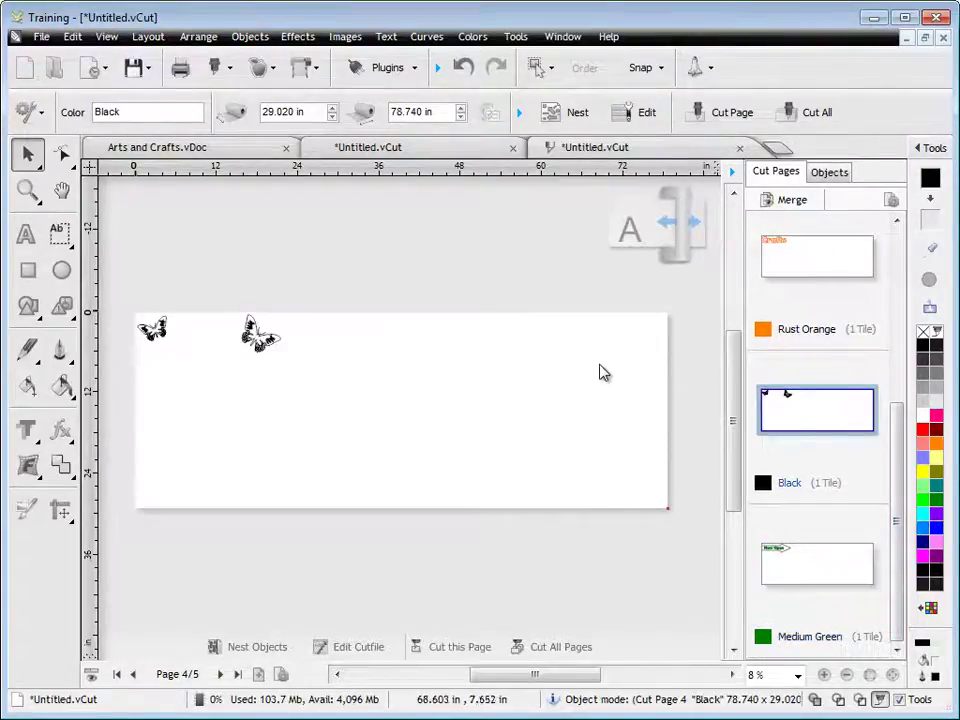
left_click(551, 113)
Step: Rotate the Rust Orange 'Crafts' text 90° to vertical and place it at the page's left edge
left_click(815, 280)
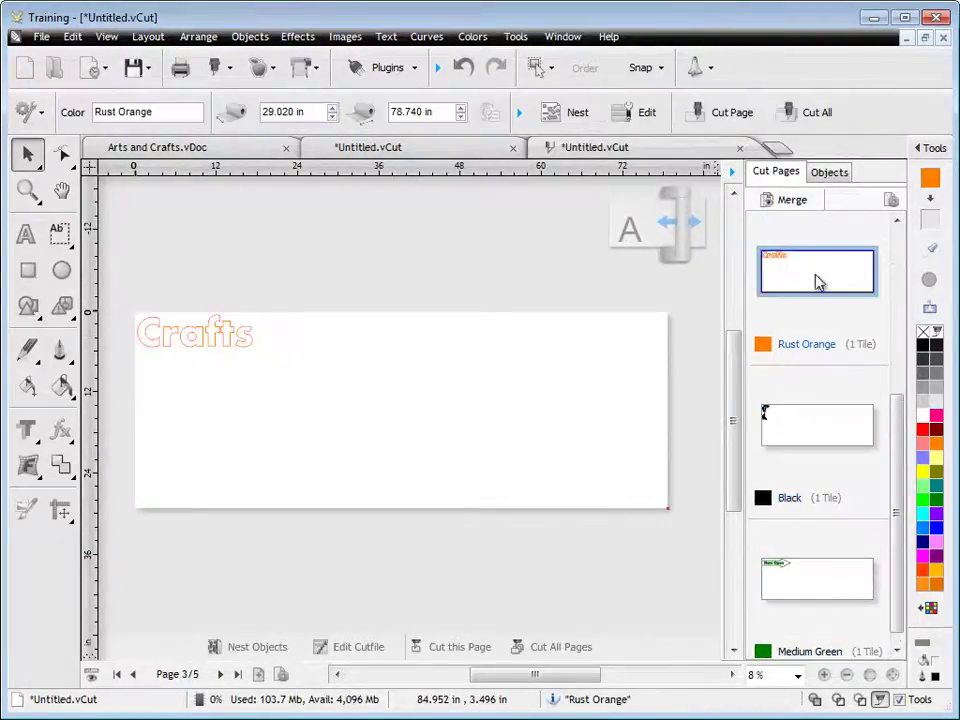
left_click(229, 339)
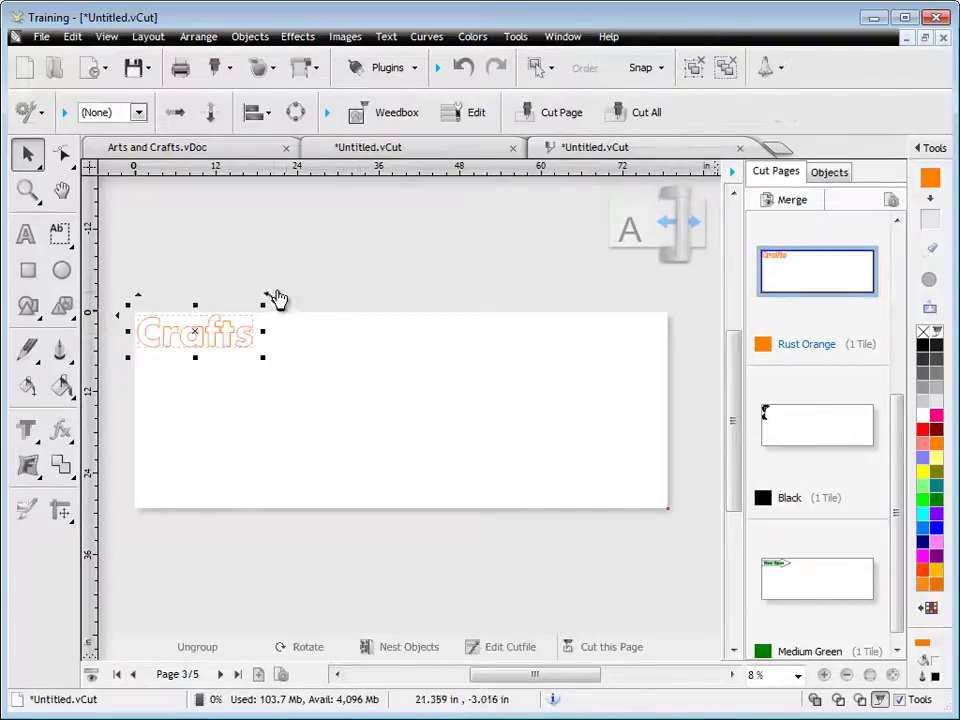
mouse_move(277, 300)
left_mouse_down()
mouse_move(296, 319)
mouse_move(219, 386)
mouse_move(234, 398)
left_mouse_up()
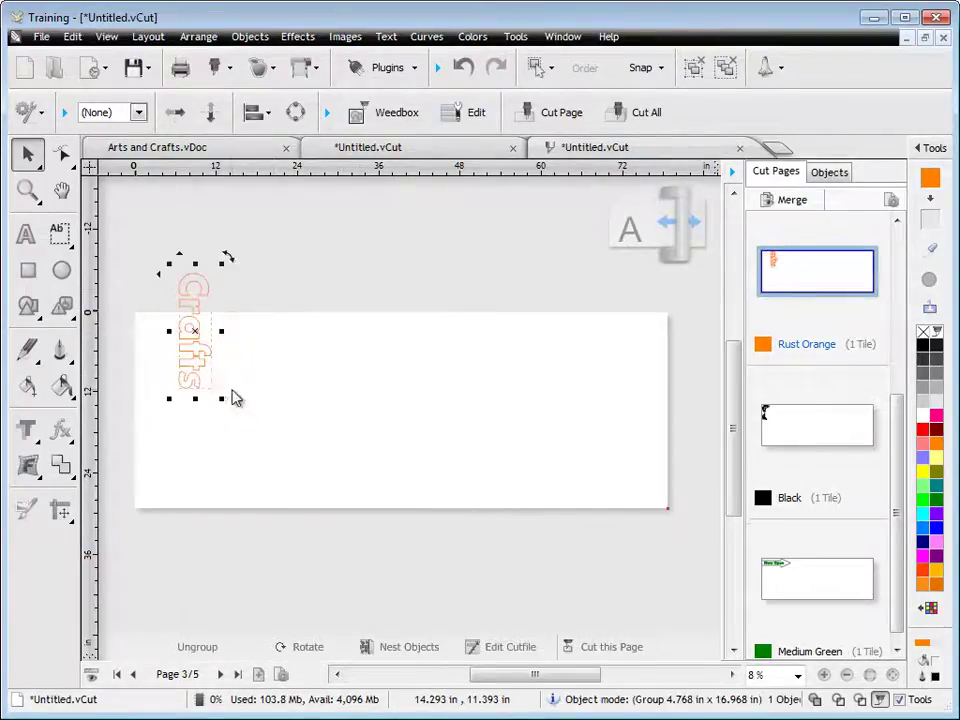
left_click_drag(197, 328, 155, 419)
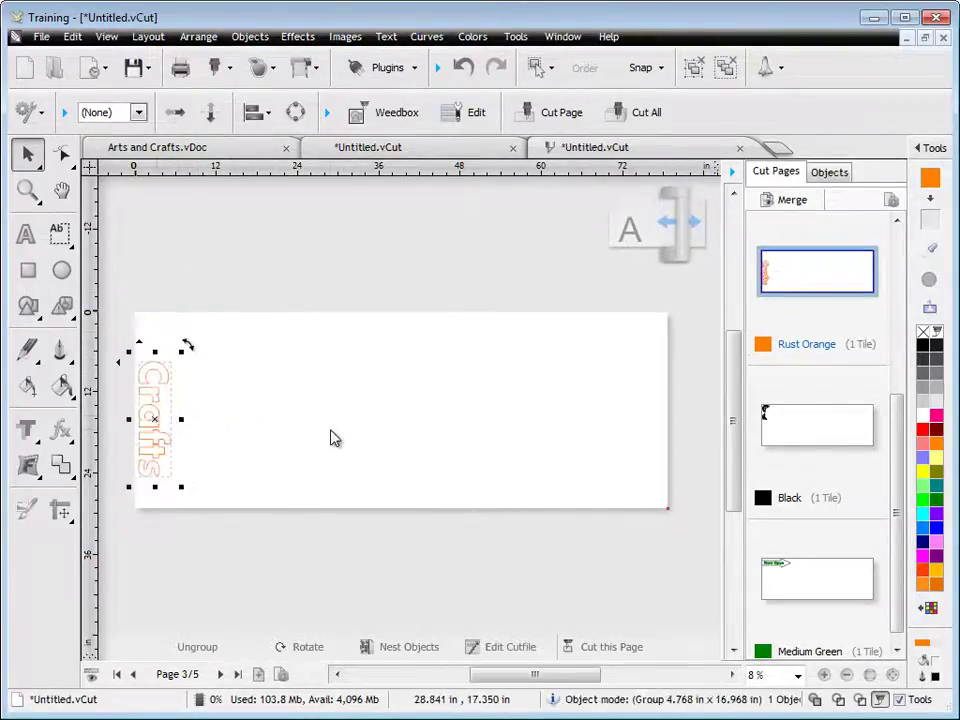
left_click(340, 443)
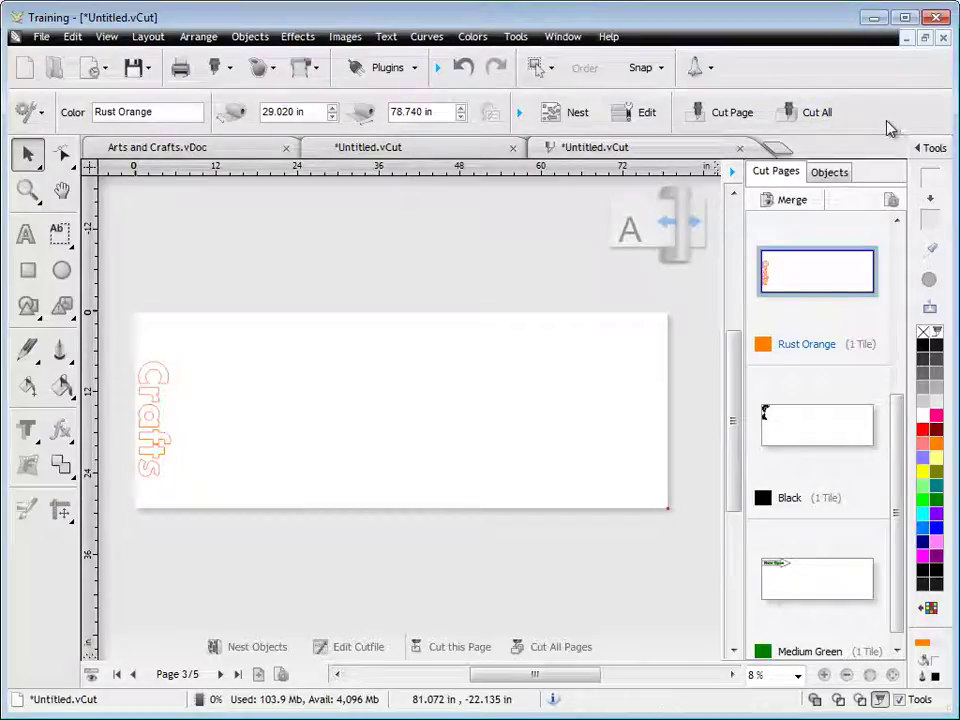
Step: Cut the Rust Orange 'Crafts' page through Vinyl Spooler, confirming the job, then close the spooler
left_click(730, 112)
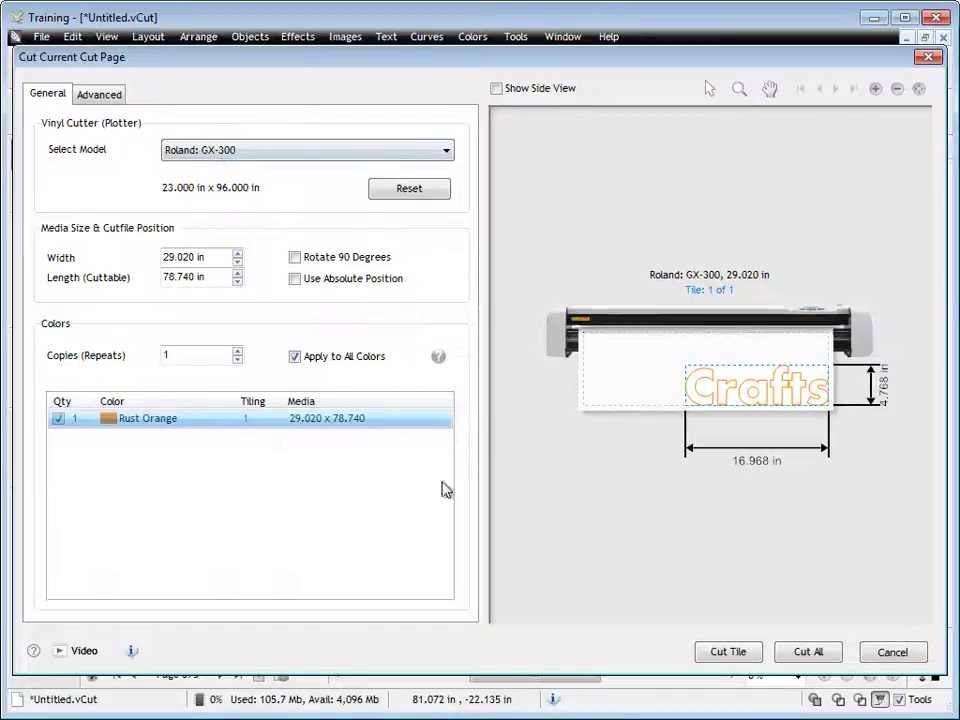
left_click(751, 660)
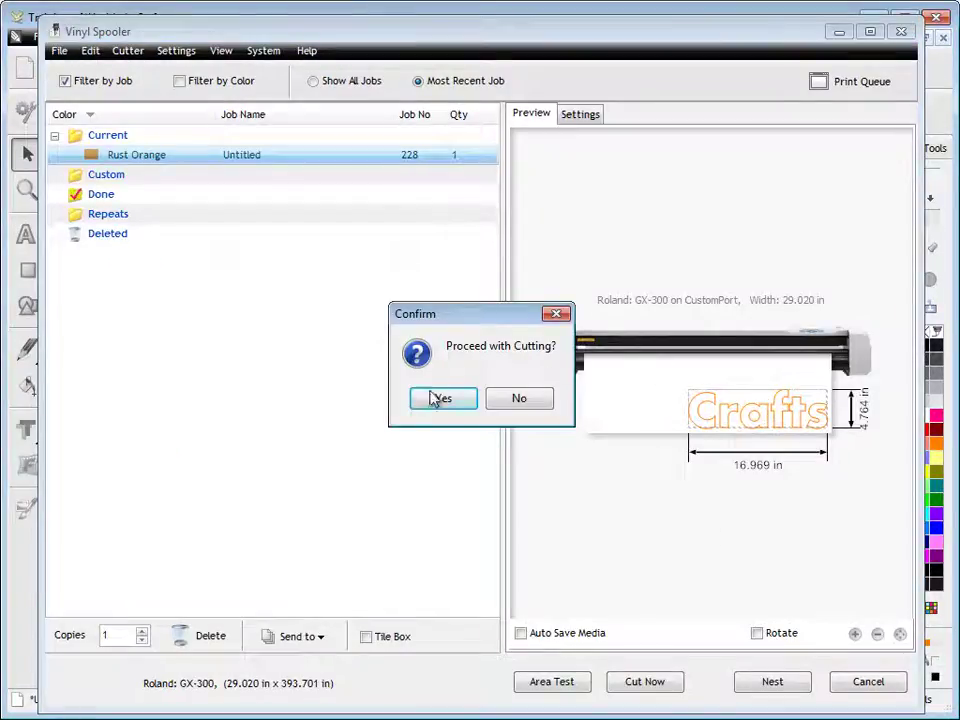
left_click(437, 398)
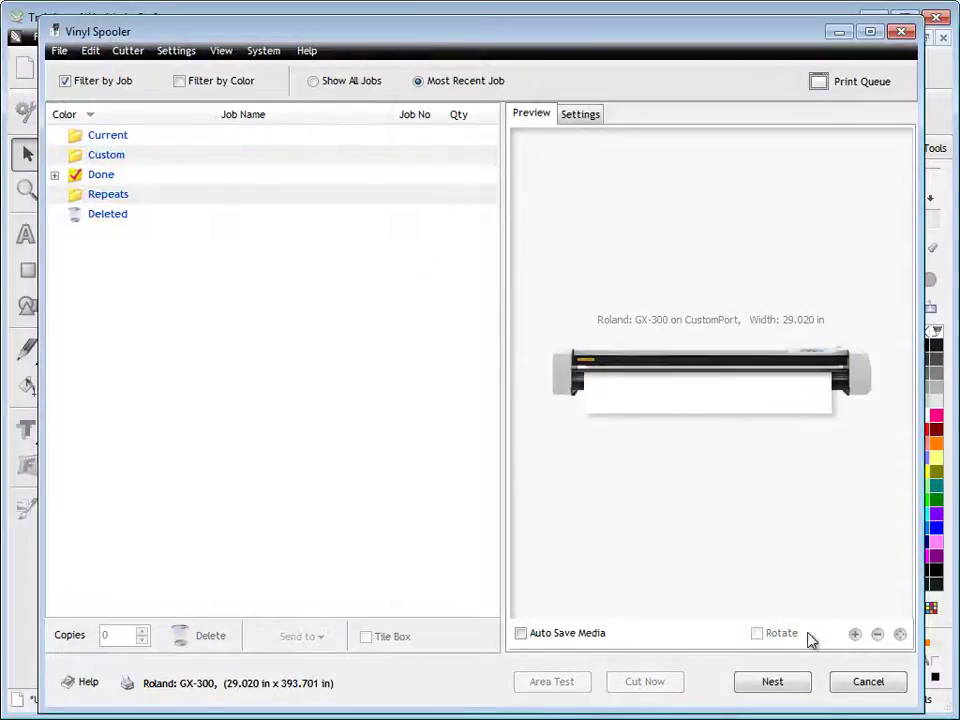
left_click(866, 682)
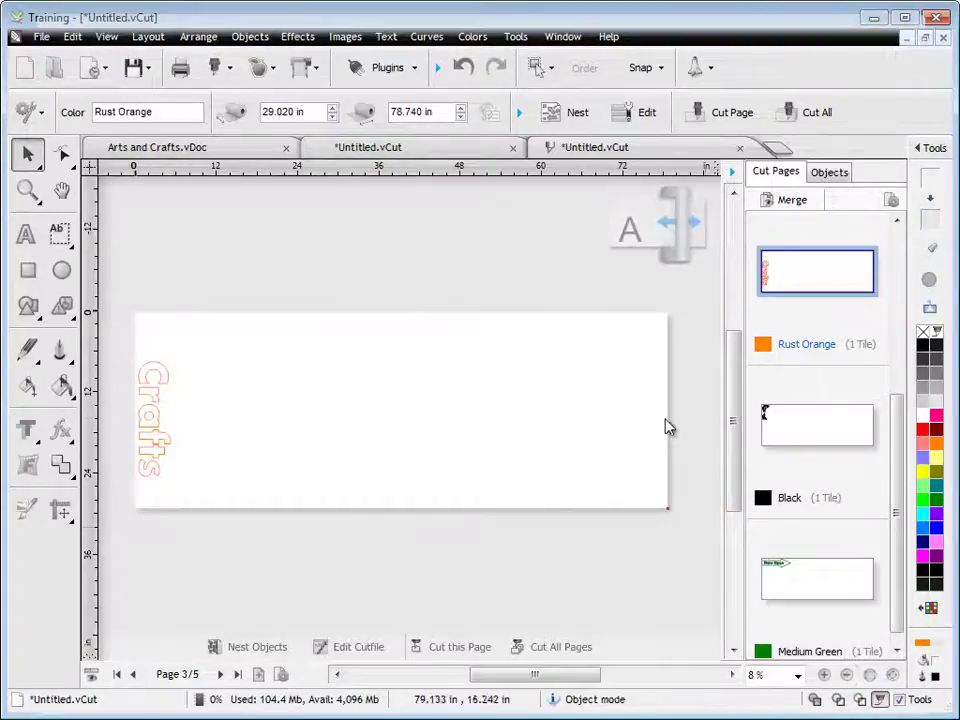
Step: Send all five colour tiles to the spooler, rotating the Black butterflies and Medium Green Now Open tiles 90°
left_click(819, 116)
left_click(523, 176)
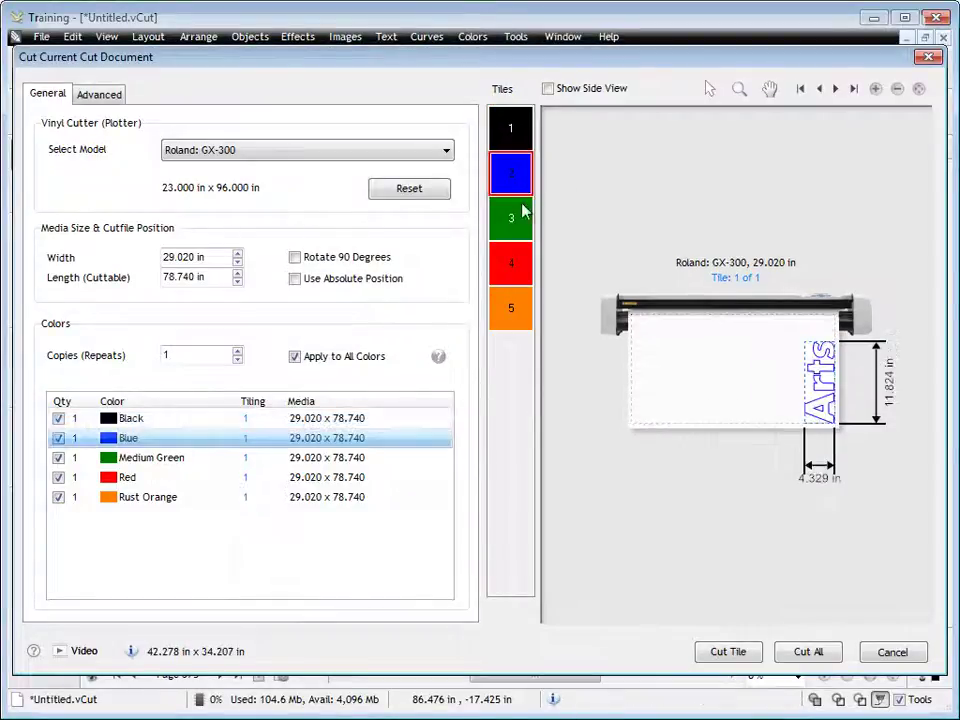
left_click(522, 232)
left_click(516, 280)
left_click(516, 306)
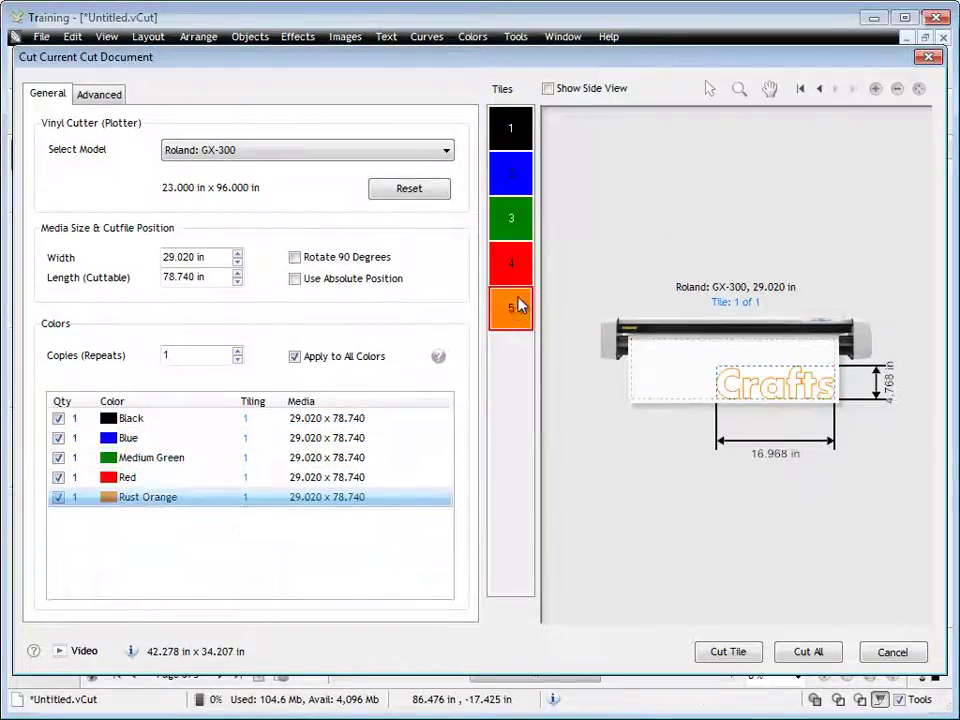
left_click(510, 129)
left_click(377, 259)
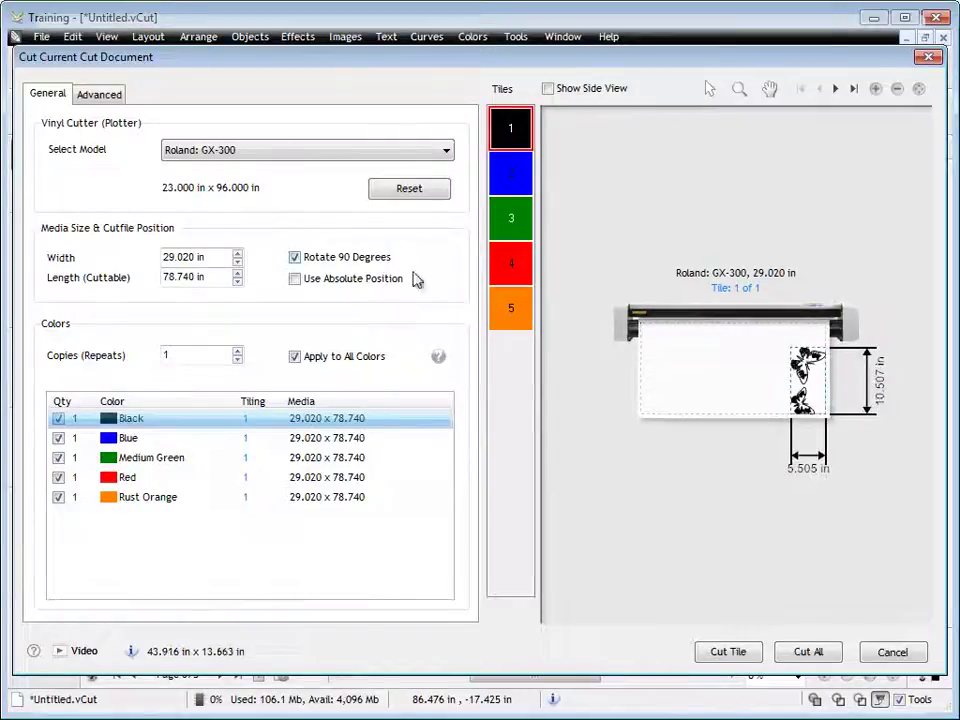
left_click(506, 178)
left_click(514, 227)
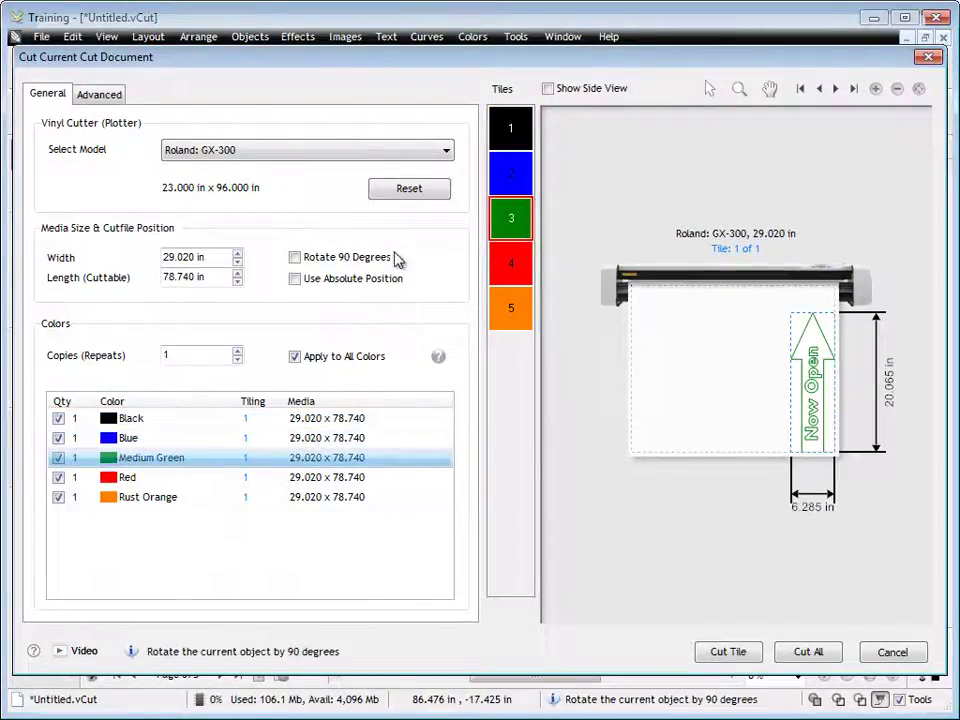
left_click(379, 260)
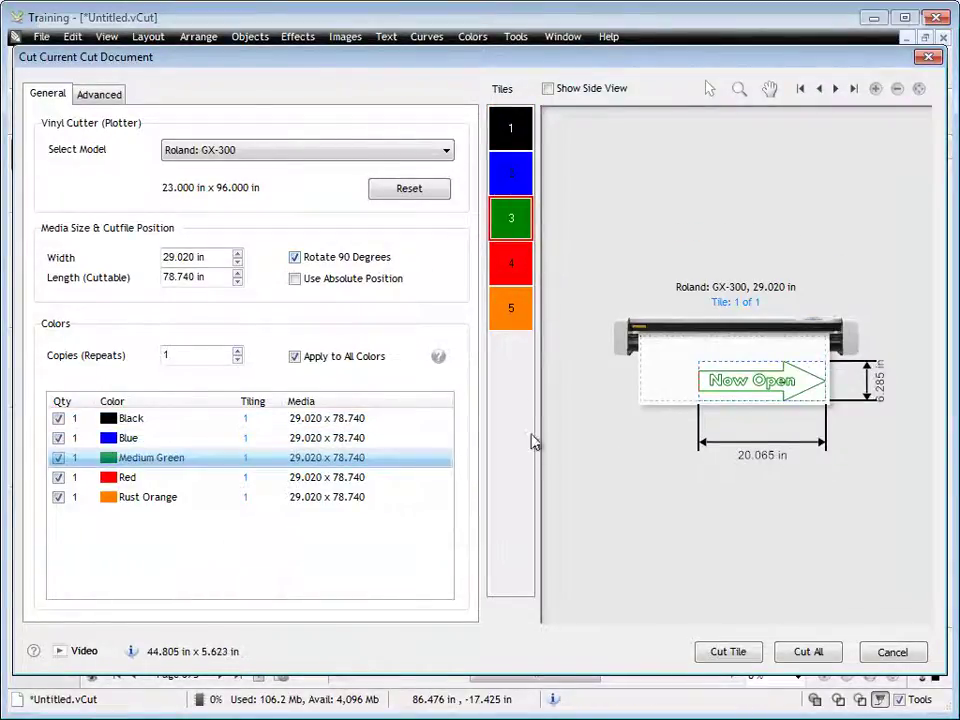
left_click(810, 652)
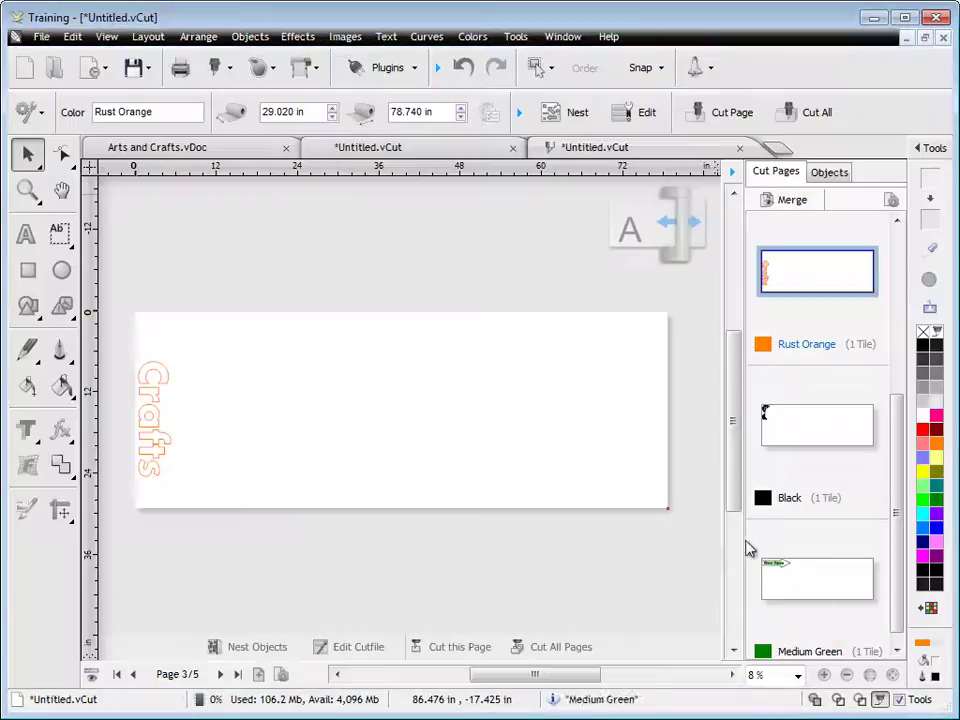
Step: Review the queued colour jobs and re-nest the Red 'and' job horizontally
left_click(279, 175)
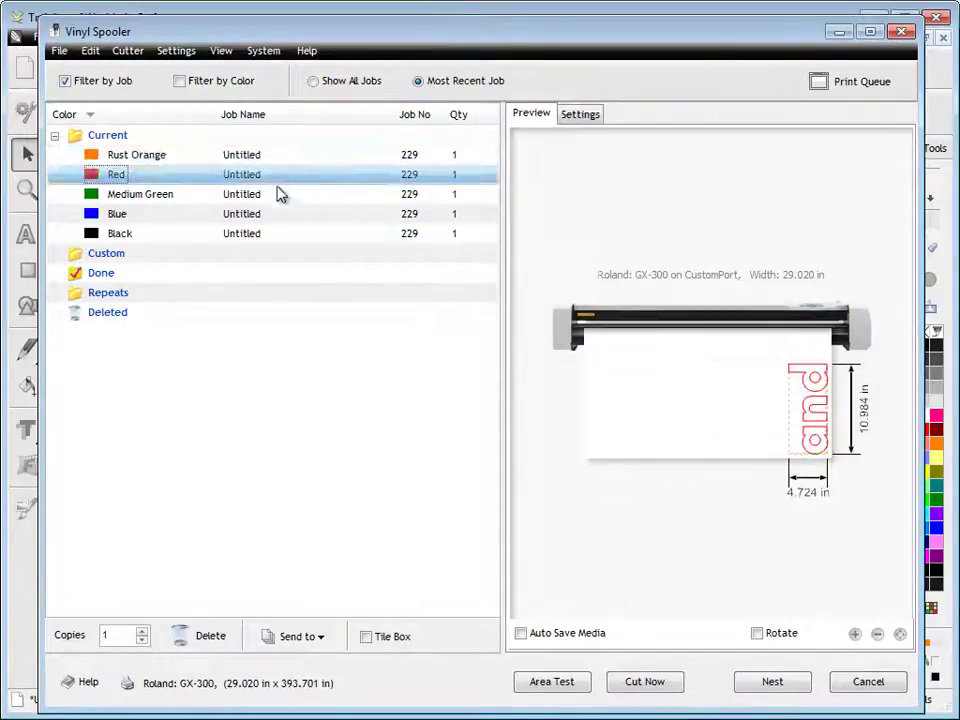
left_click(279, 195)
left_click(277, 214)
left_click(277, 234)
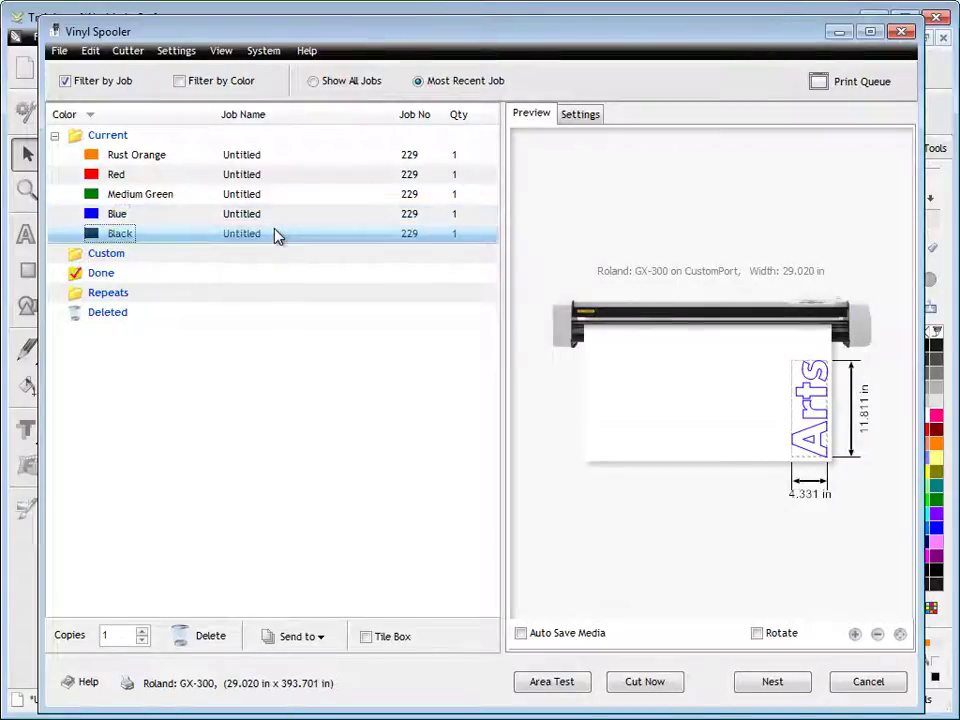
left_click(272, 156)
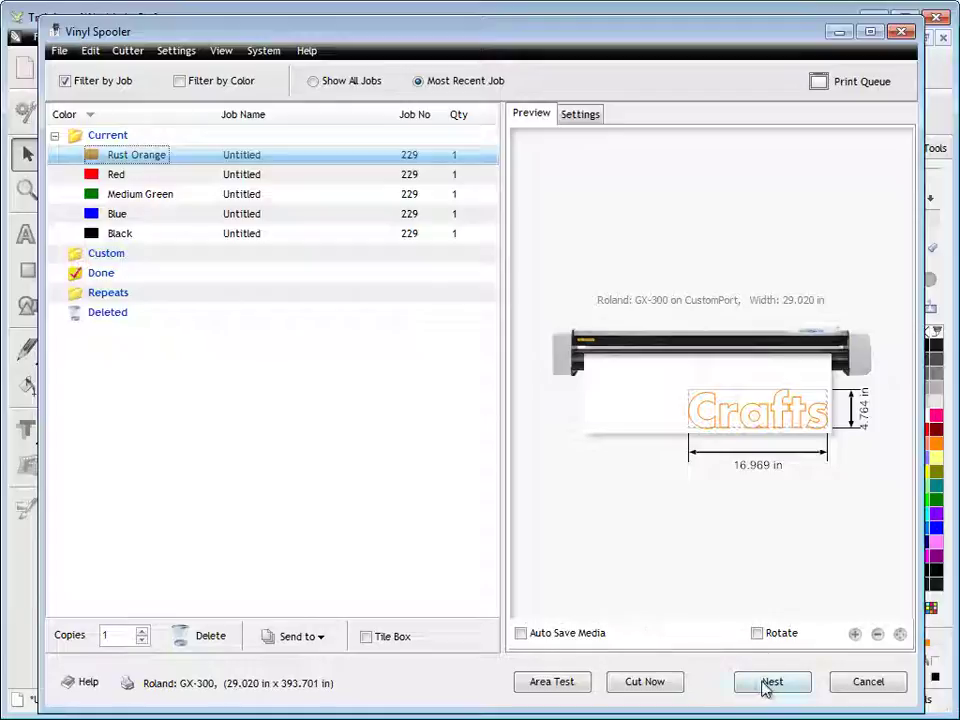
left_click(295, 178)
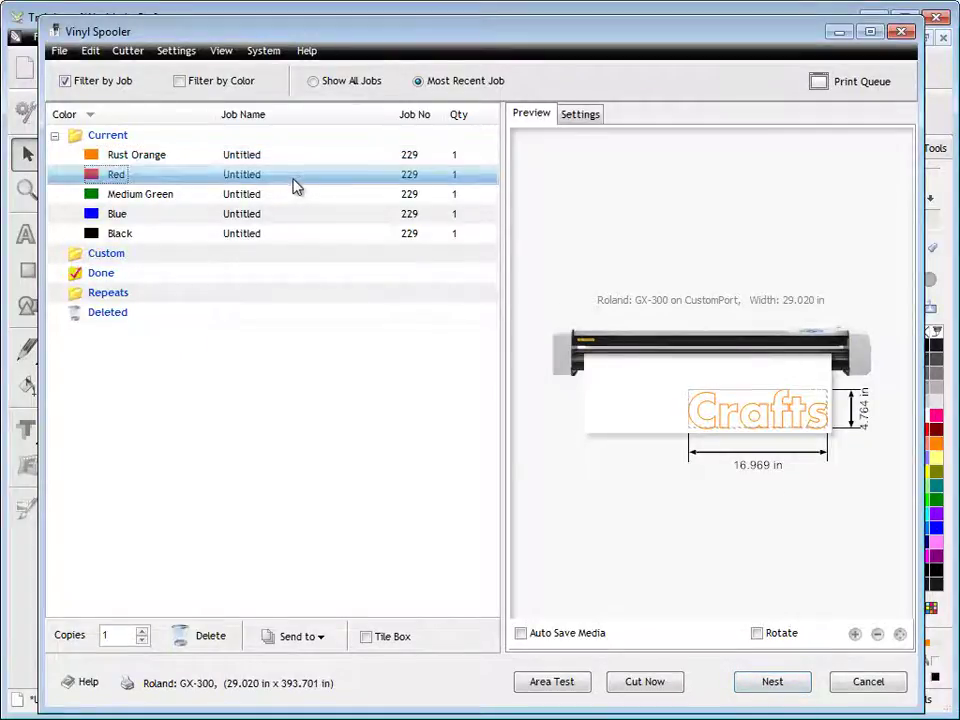
left_click(795, 684)
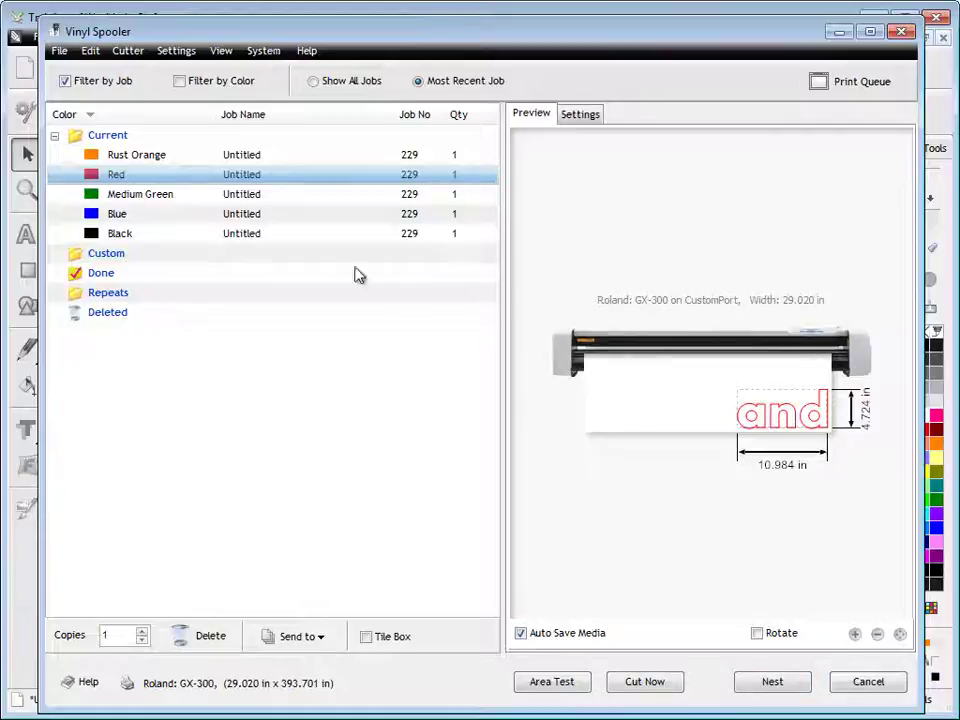
Step: Cut the Black butterflies job, leaving Rust Orange, Red, Medium Green and Blue queued
left_click(285, 196)
left_click(272, 215)
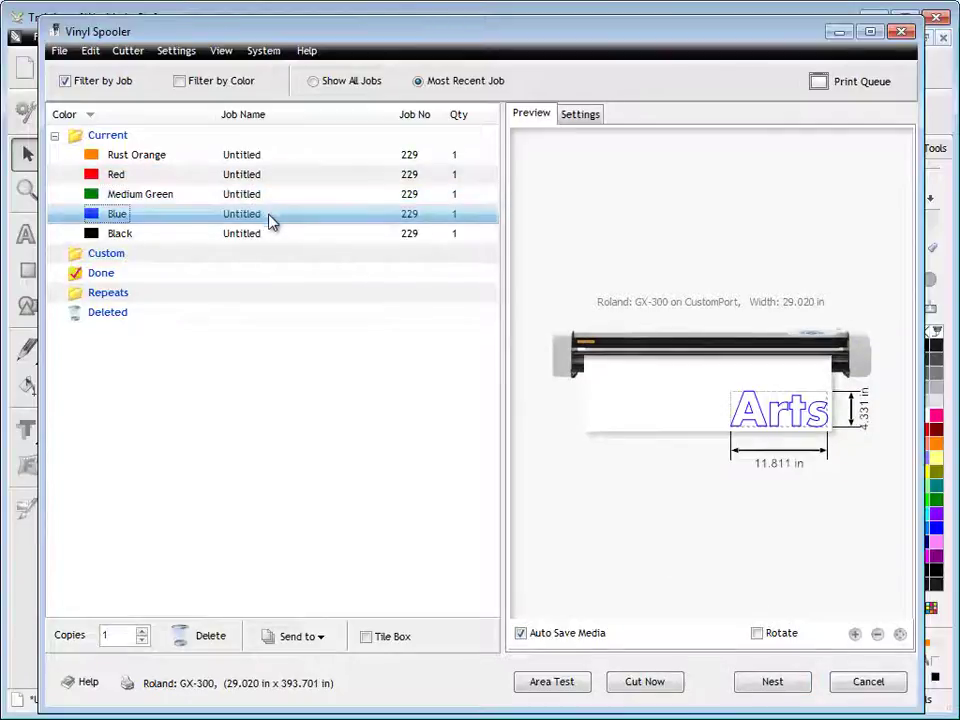
left_click(269, 234)
left_click(257, 158)
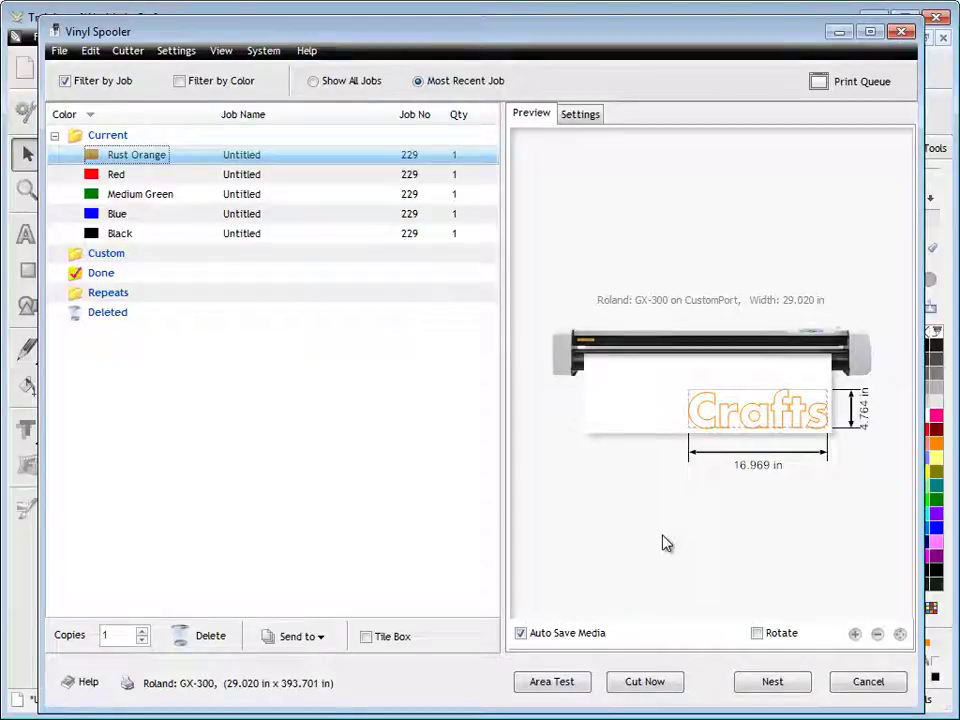
left_click(269, 234)
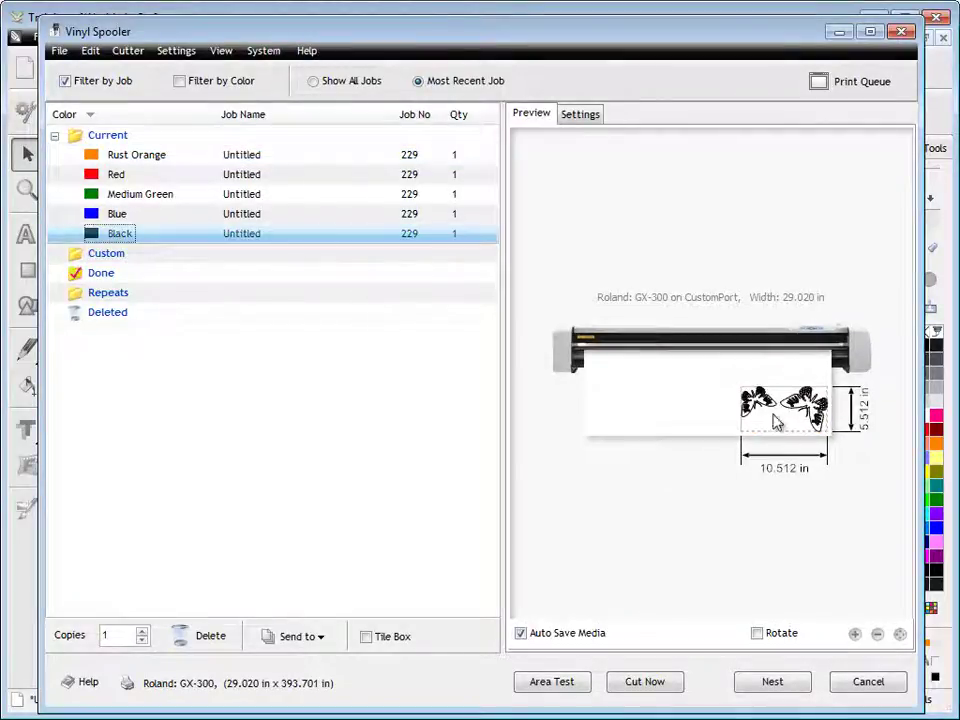
left_click(661, 686)
left_click(446, 399)
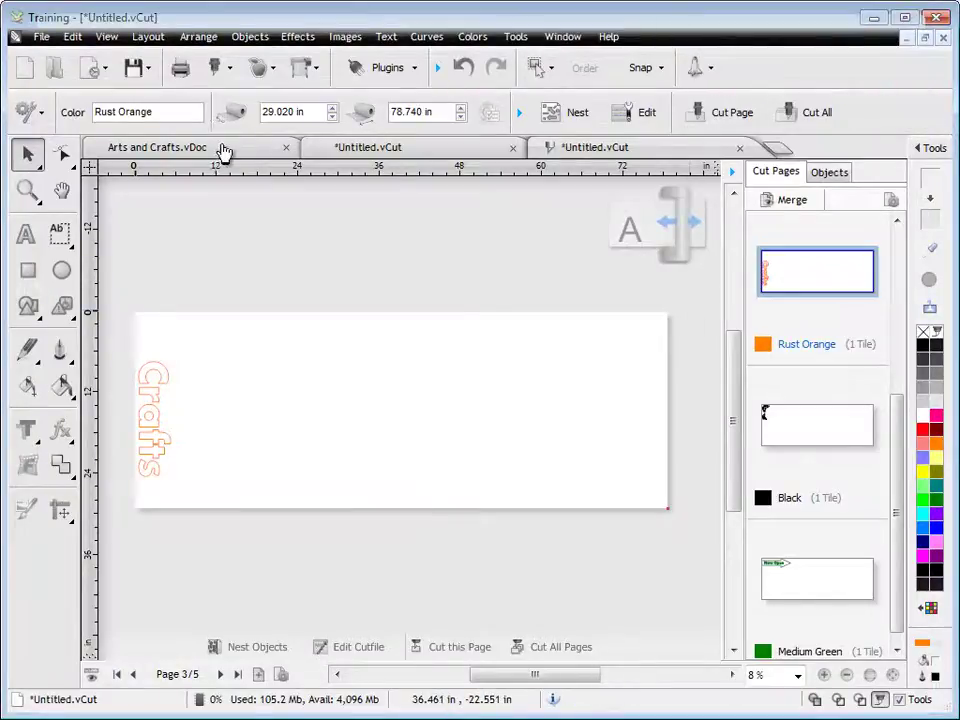
Step: Switch back to the Arts and Crafts.vDoc design and glance at the Send to Cutter options
left_click(224, 151)
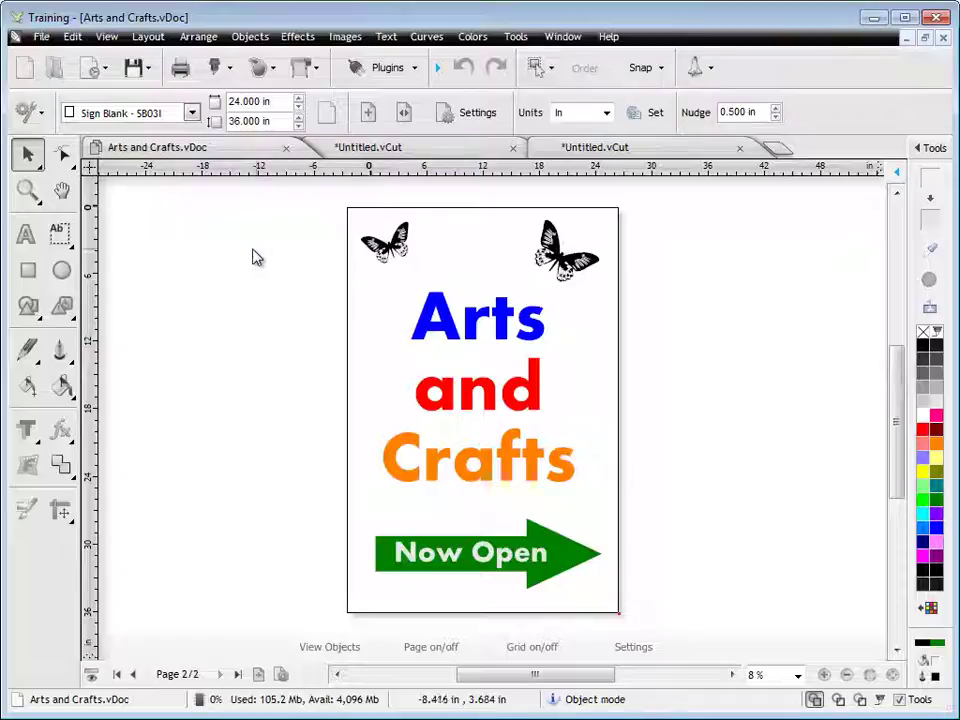
left_click(218, 67)
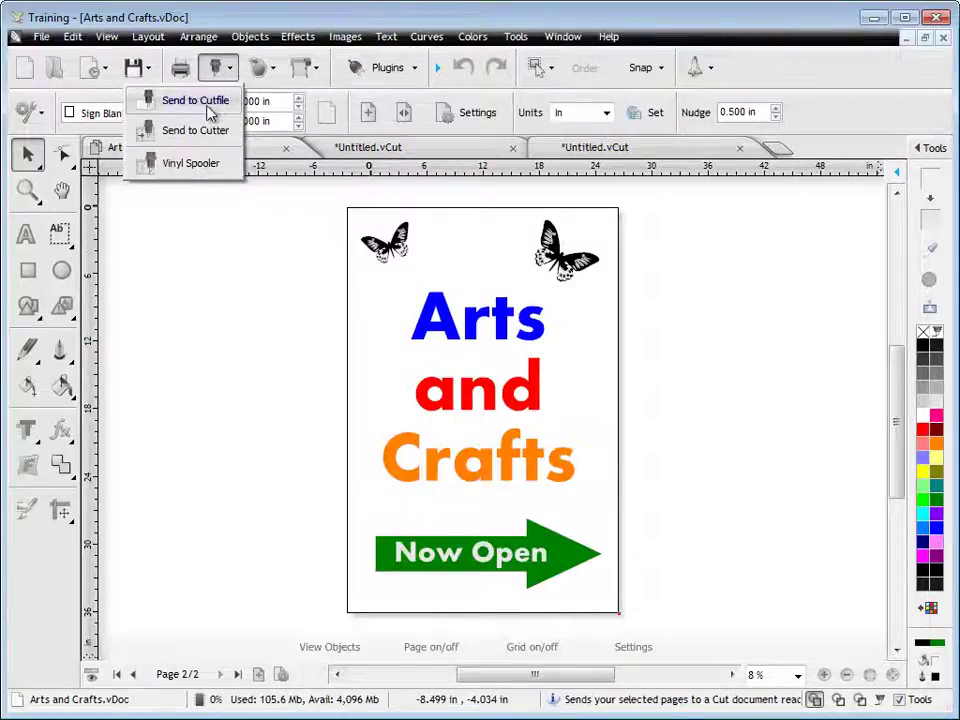
left_click(220, 168)
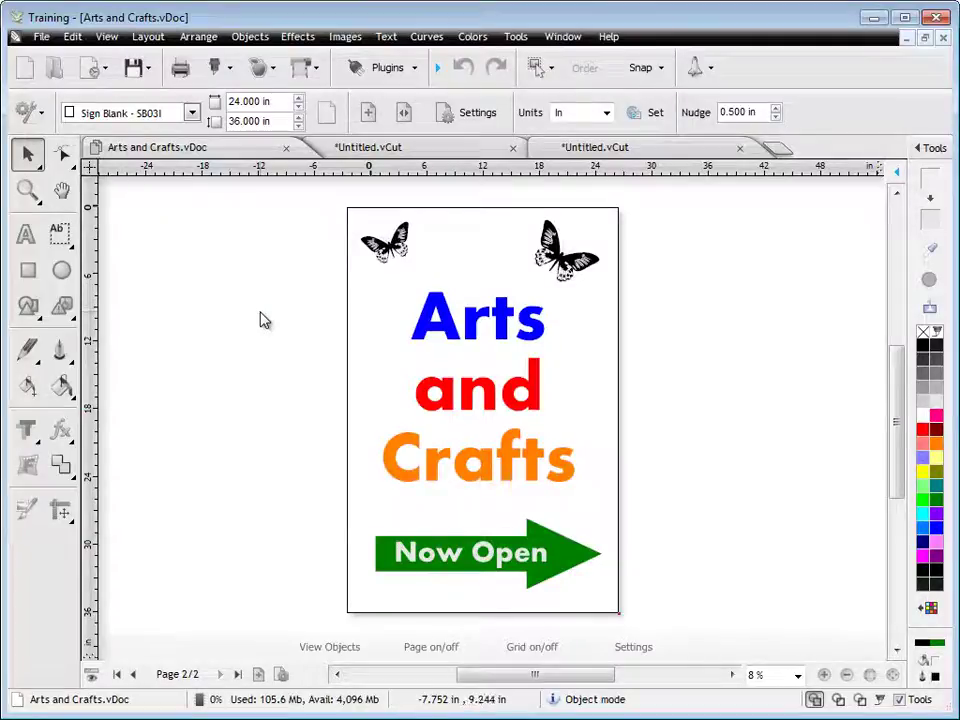